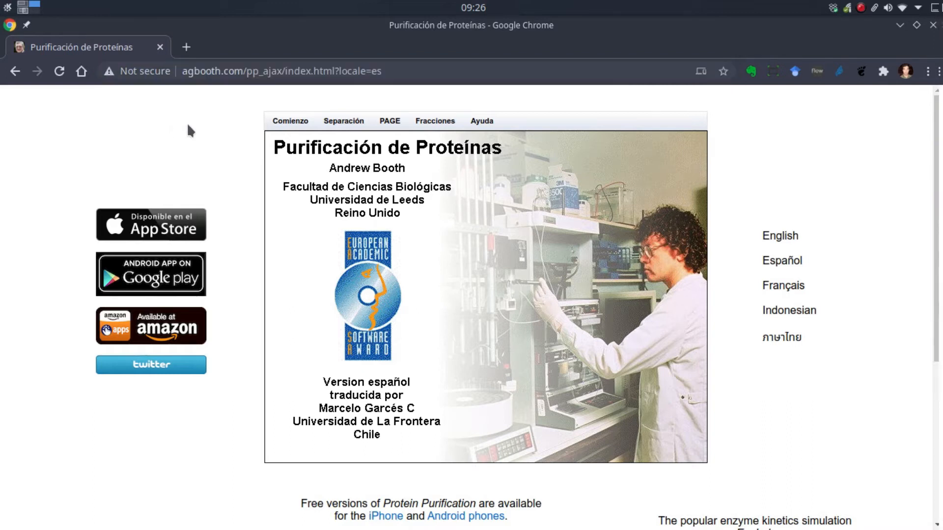
pyautogui.scroll(-4, 188, 131)
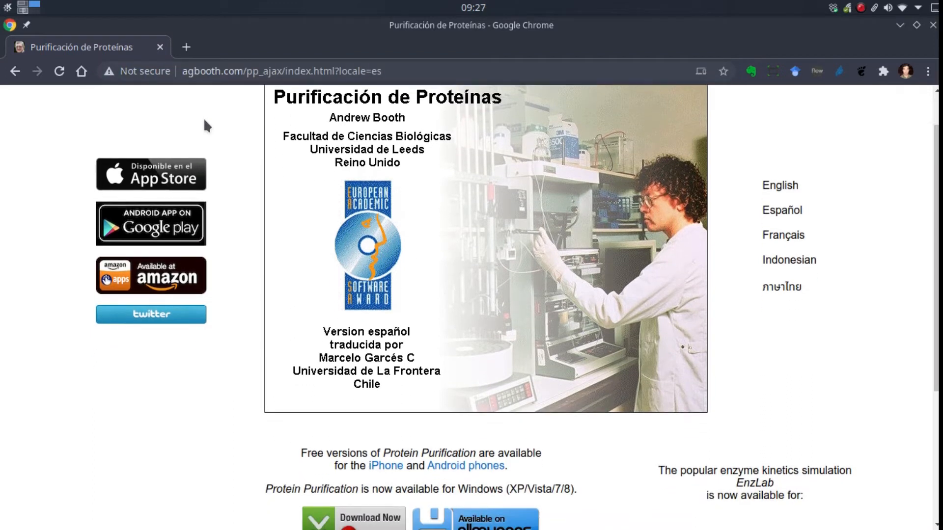
pyautogui.scroll(-4, 225, 274)
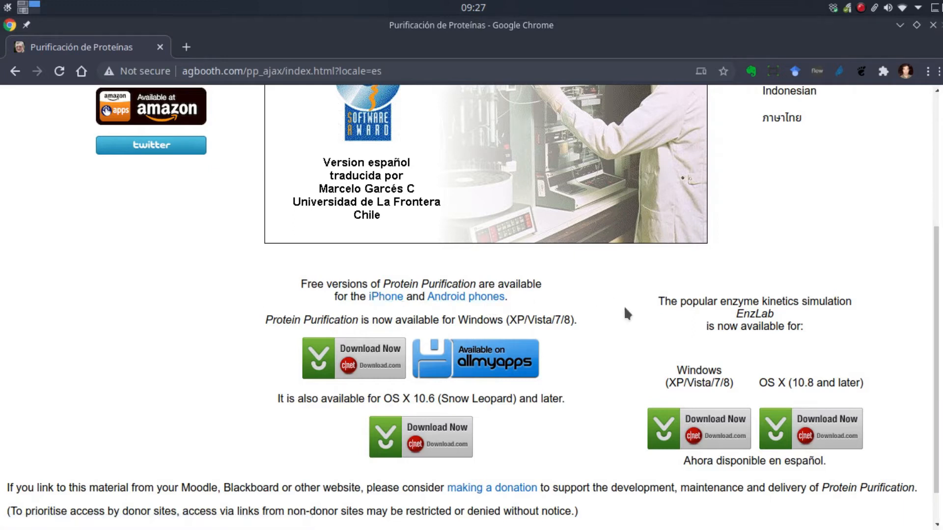
pyautogui.scroll(2, 737, 296)
pyautogui.scroll(2, 758, 307)
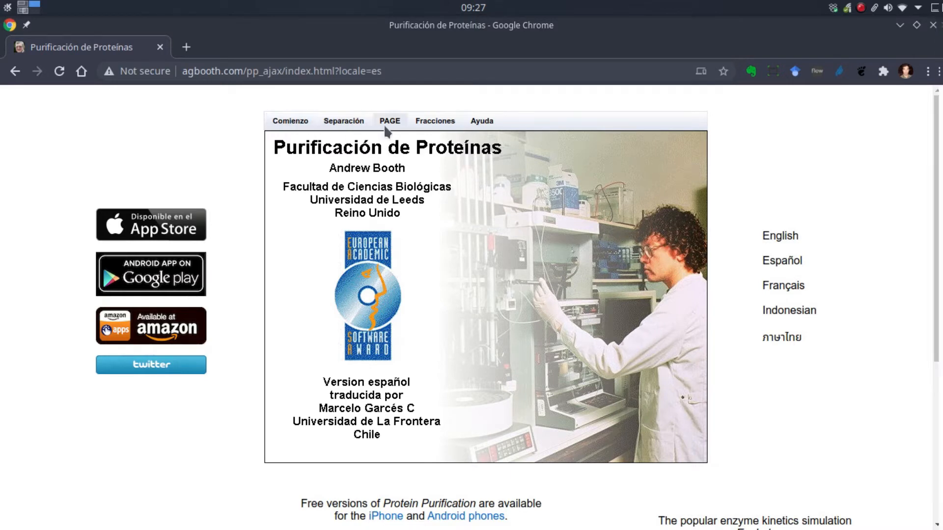
# - Start a new purification from the beginning using the Default_Mixture protein mixture
pyautogui.click(290, 122)
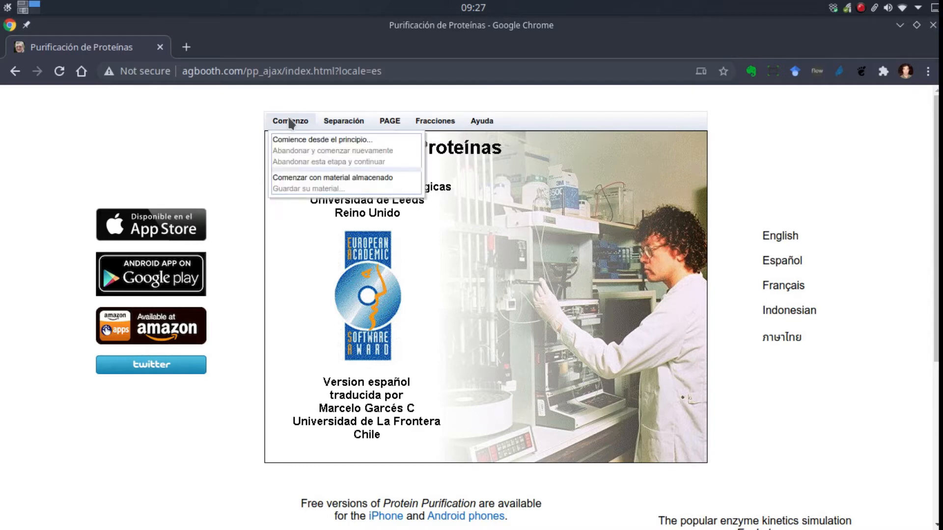
pyautogui.click(290, 140)
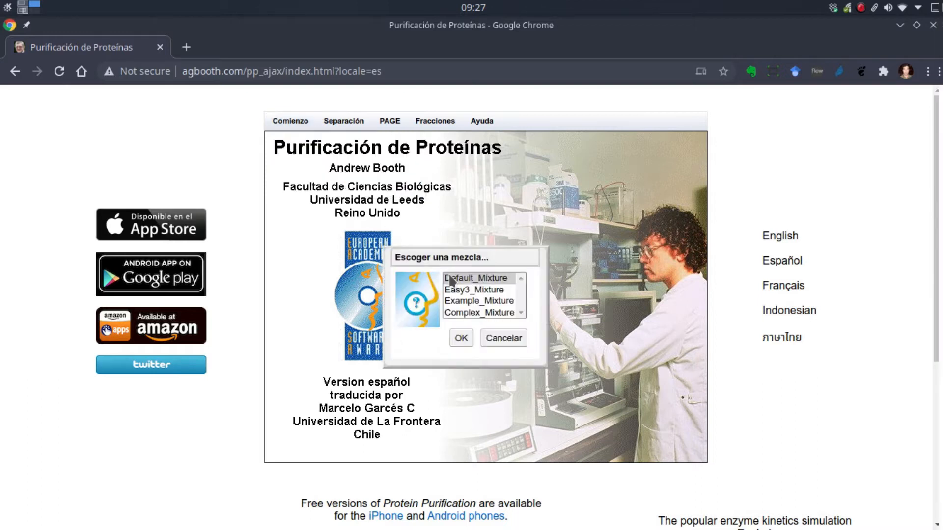
pyautogui.click(496, 283)
pyautogui.click(497, 292)
pyautogui.click(496, 303)
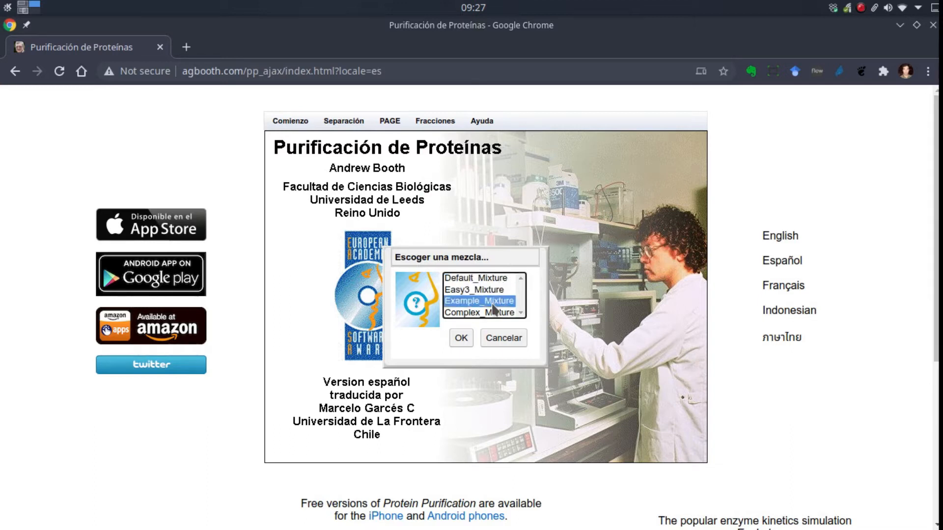
pyautogui.click(493, 313)
pyautogui.click(488, 301)
pyautogui.click(470, 289)
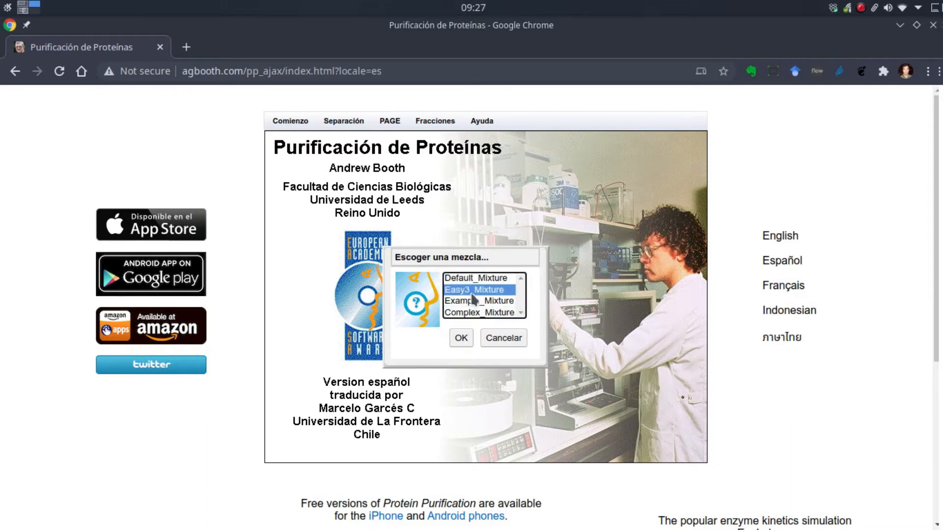
pyautogui.click(470, 281)
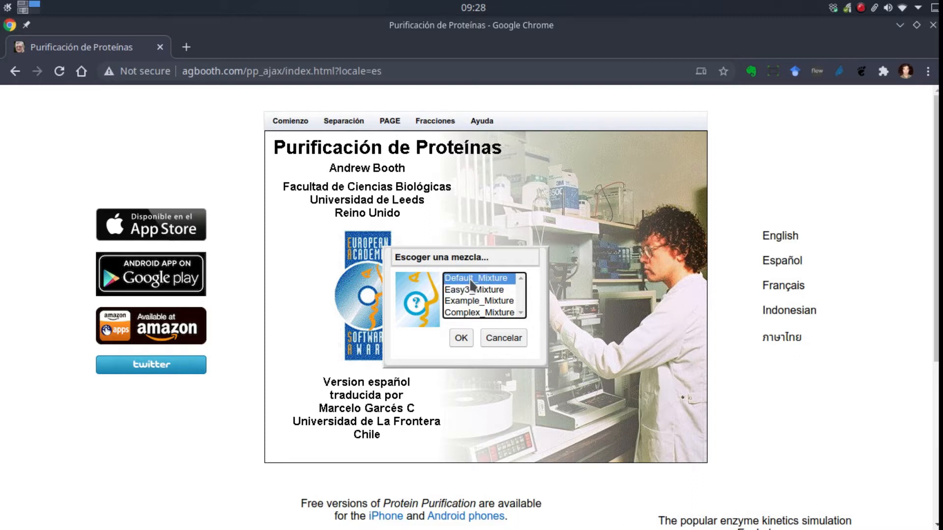
pyautogui.click(461, 339)
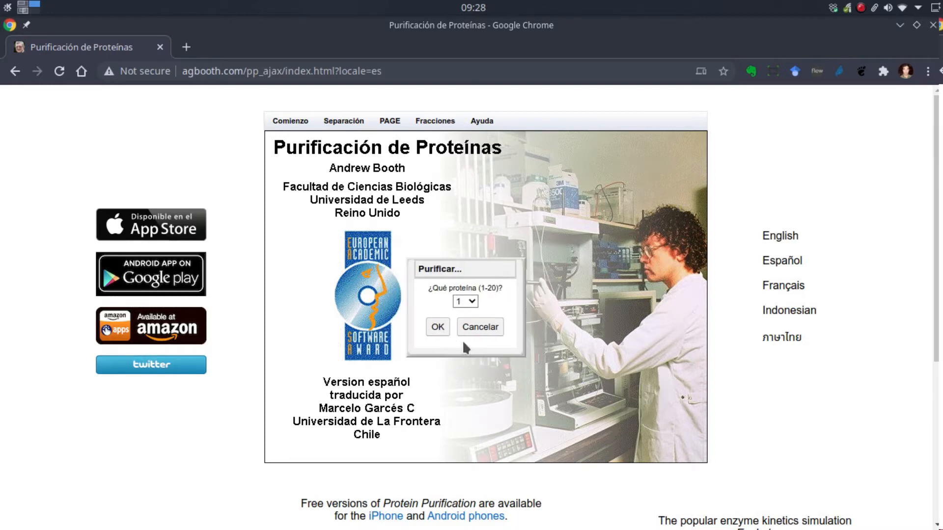
# - Choose protein 1 as the protein to purify and acknowledge its stability information
pyautogui.click(468, 300)
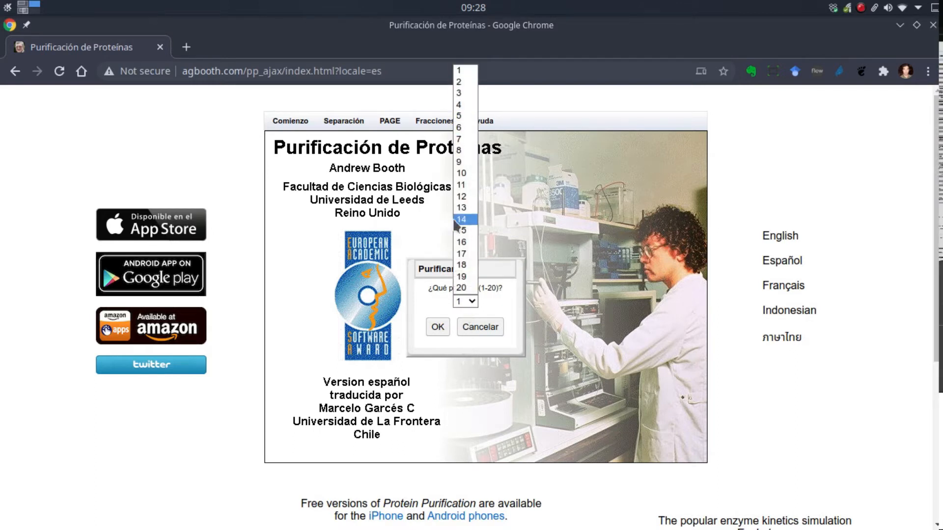
pyautogui.click(458, 74)
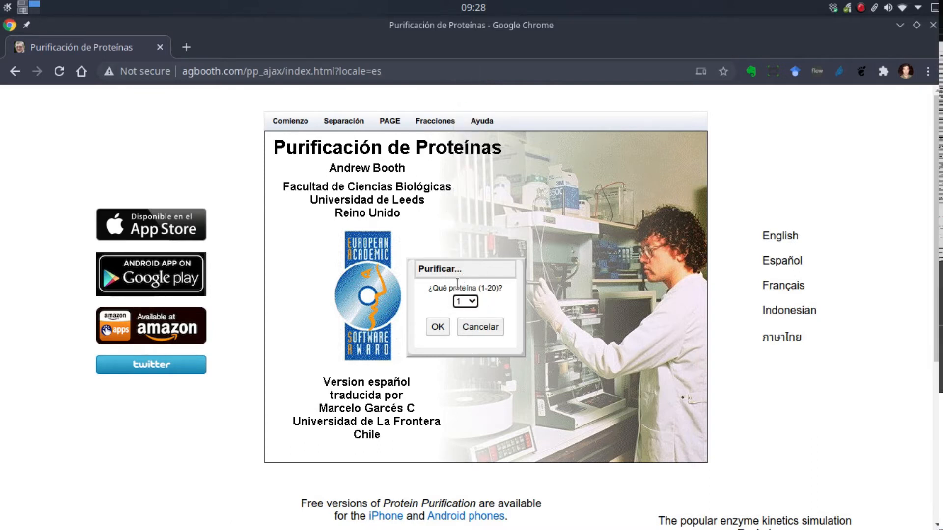
pyautogui.click(437, 337)
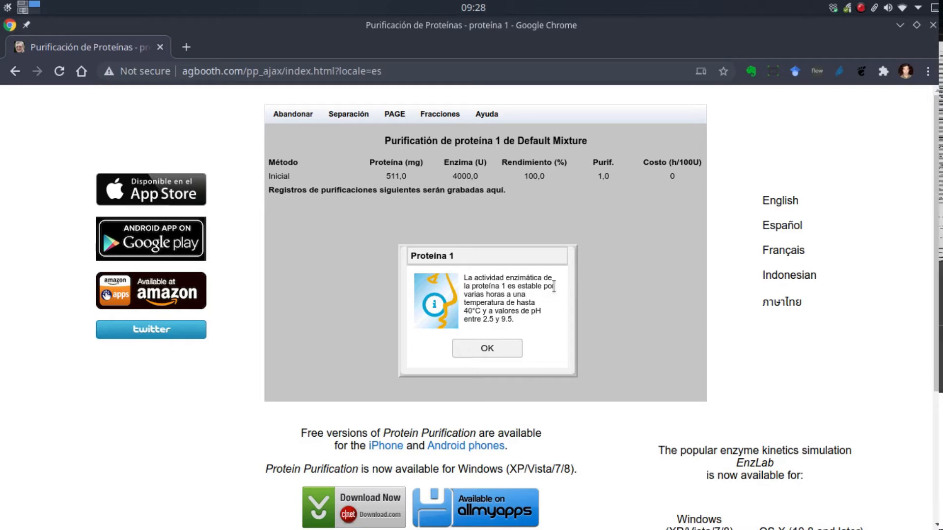
pyautogui.click(502, 353)
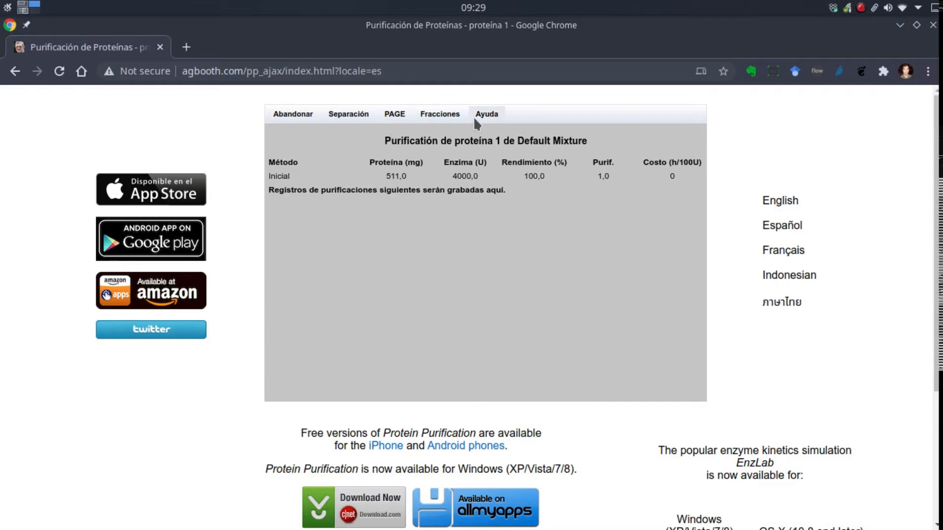
pyautogui.click(293, 117)
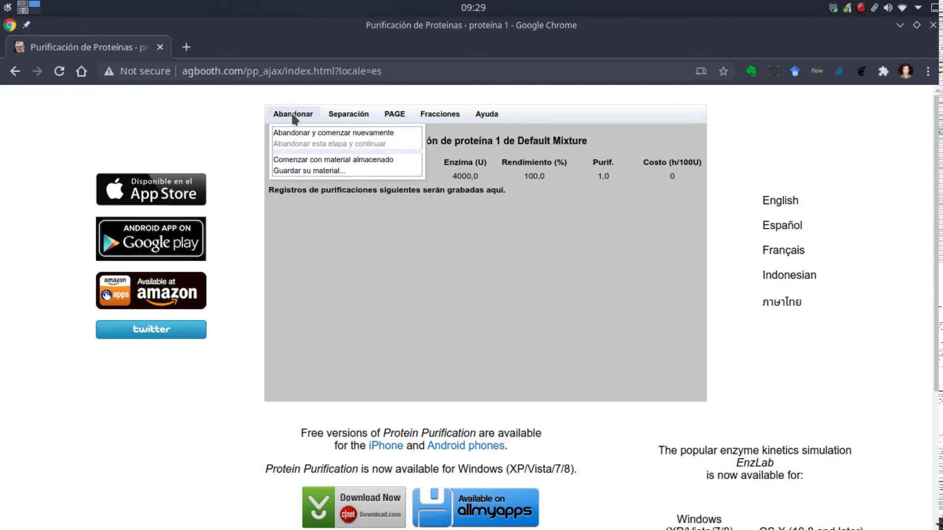
pyautogui.moveTo(342, 117)
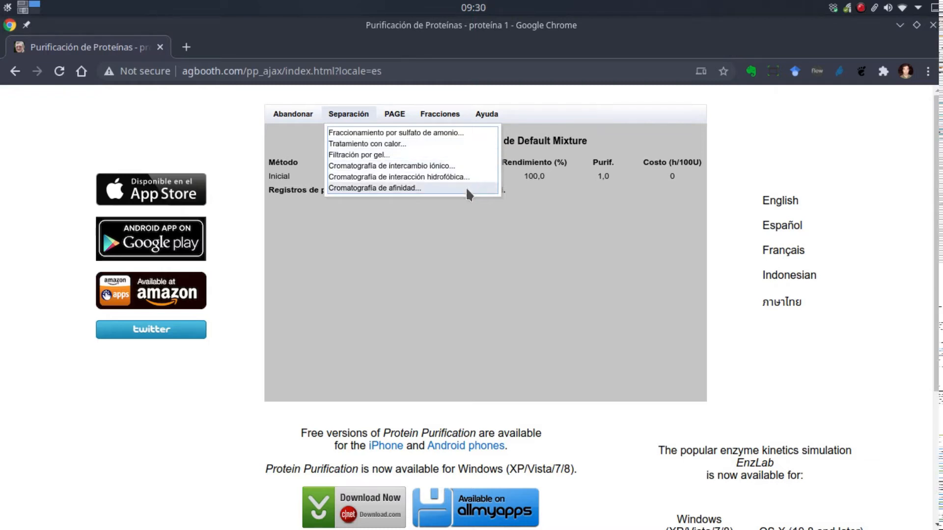
pyautogui.moveTo(396, 117)
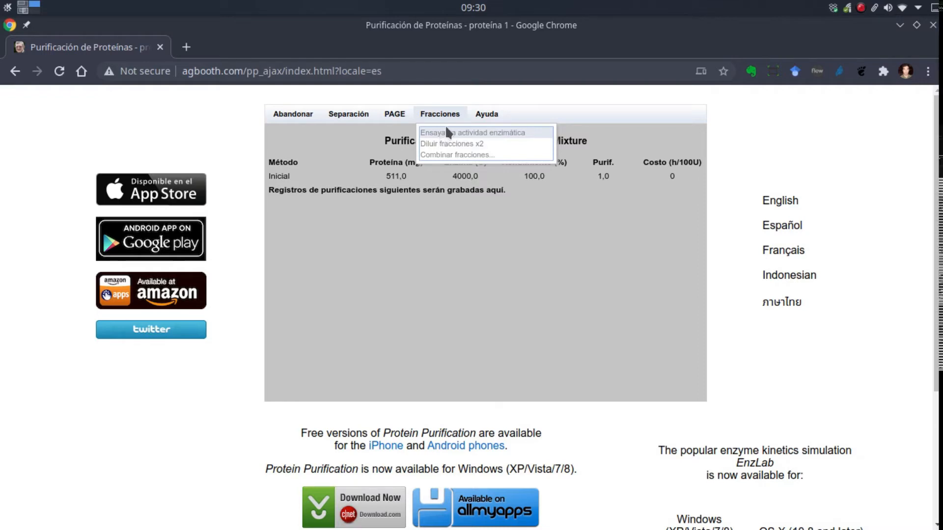
# - Read the help topic on ammonium sulfate fractionation from the help index, then close the help
pyautogui.moveTo(475, 114)
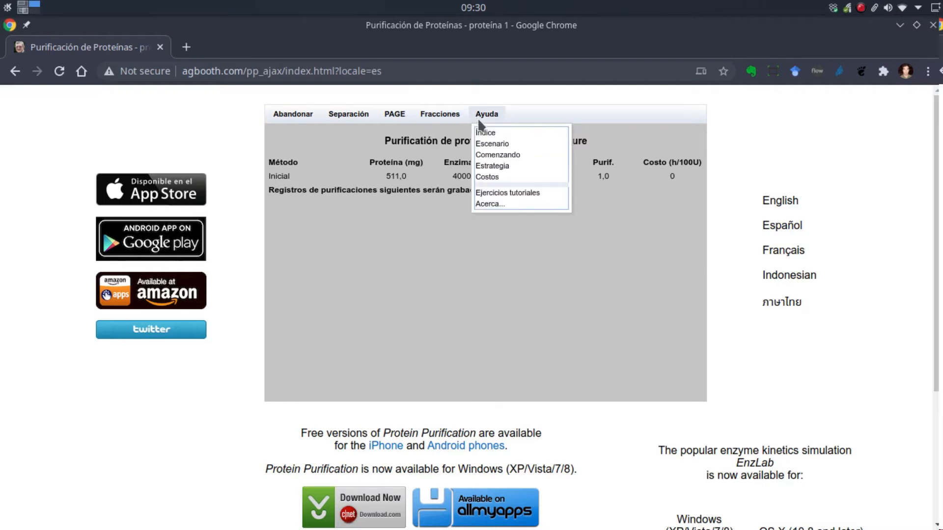
pyautogui.click(484, 135)
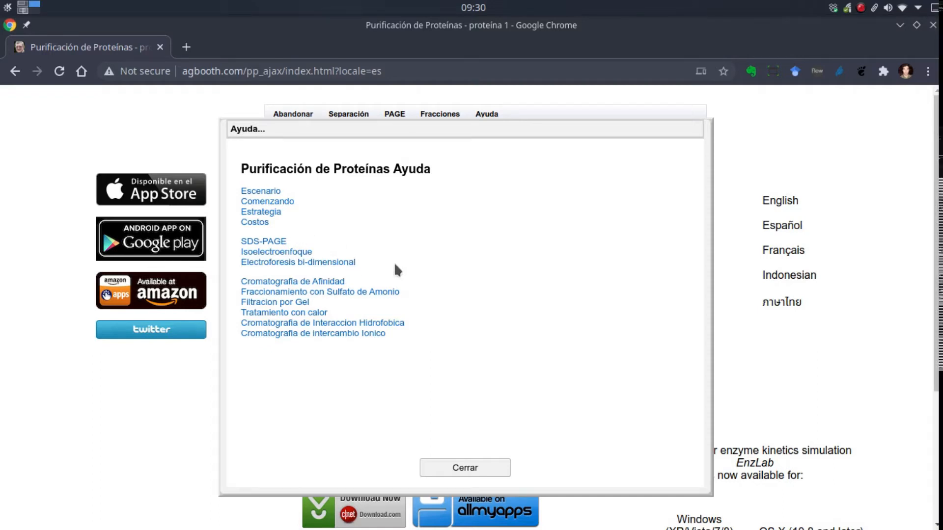
pyautogui.click(316, 293)
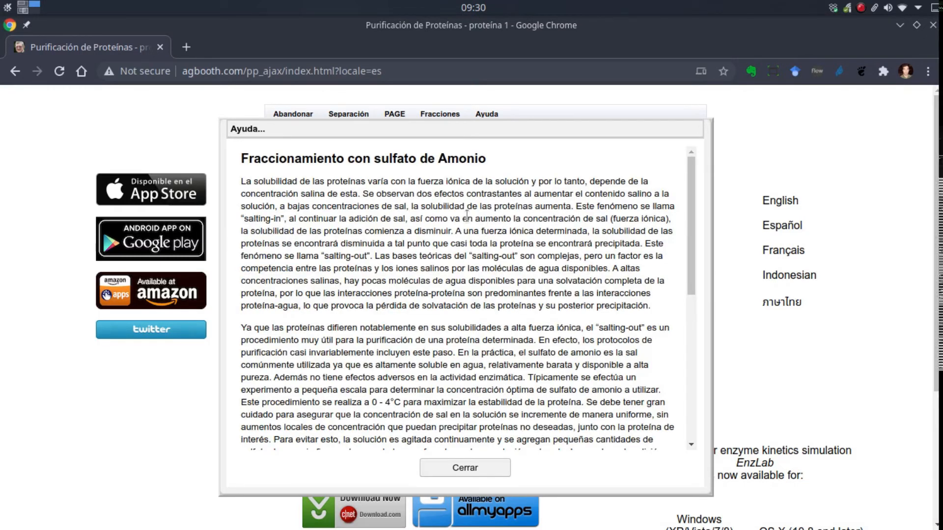
pyautogui.scroll(-3, 445, 324)
pyautogui.scroll(-5, 436, 282)
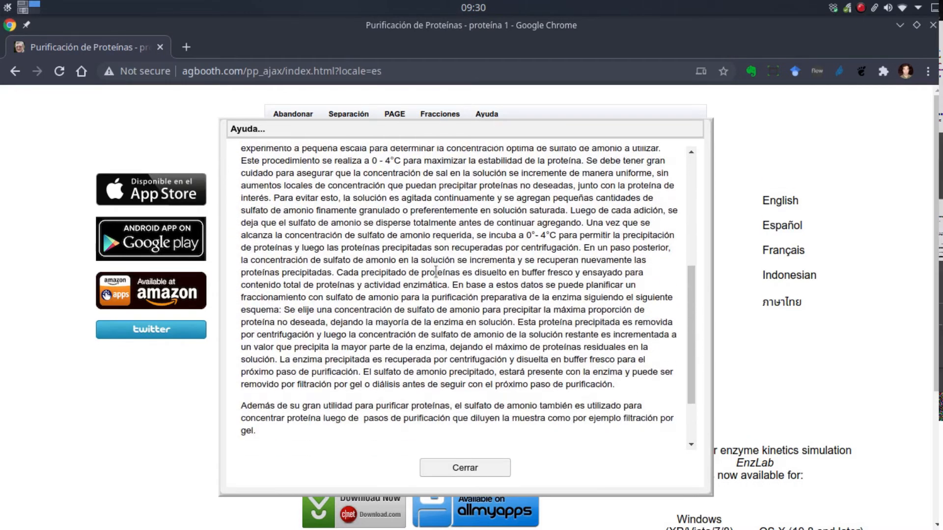
pyautogui.scroll(-2, 436, 272)
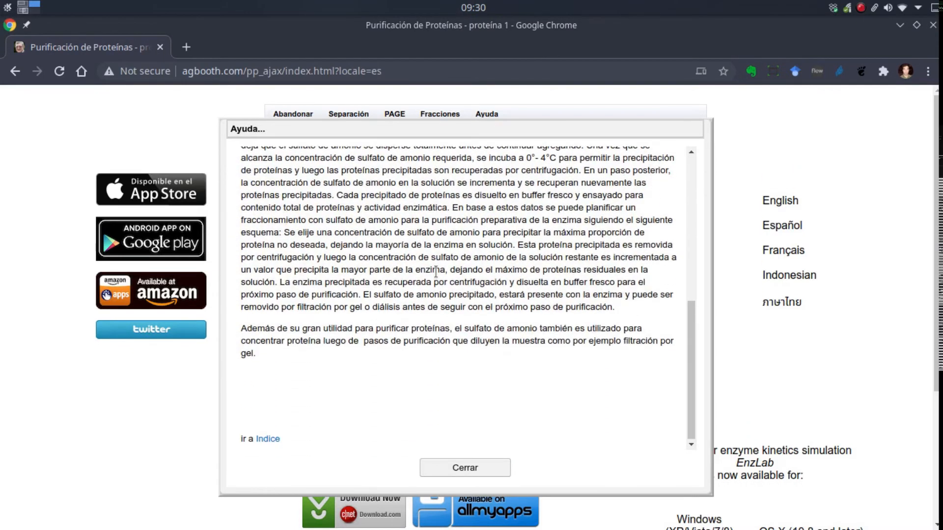
pyautogui.click(482, 470)
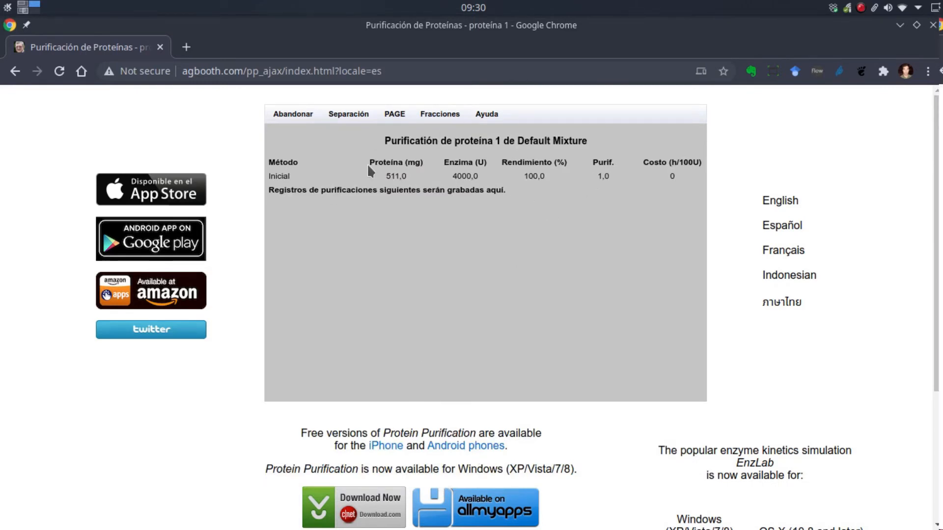
# - Open the ammonium sulfate fractionation settings and consult the method's built-in information text
pyautogui.click(362, 120)
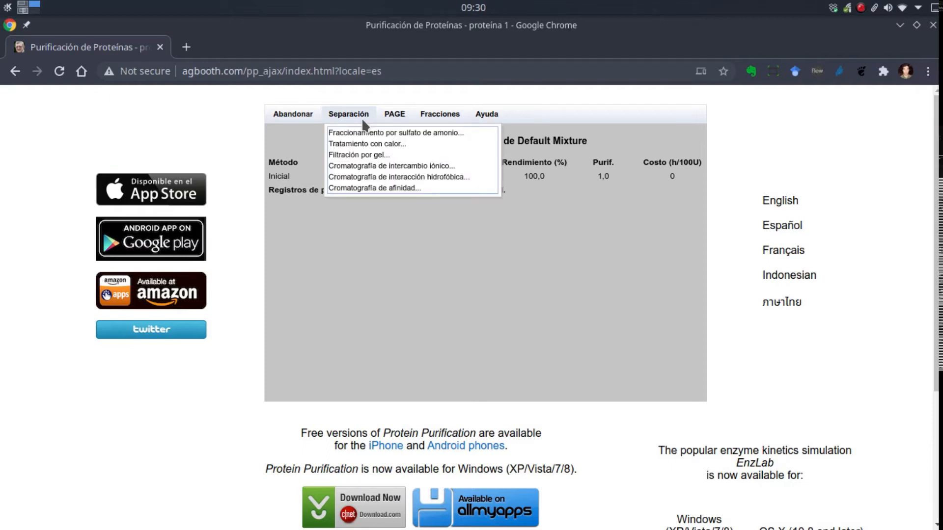
pyautogui.click(428, 133)
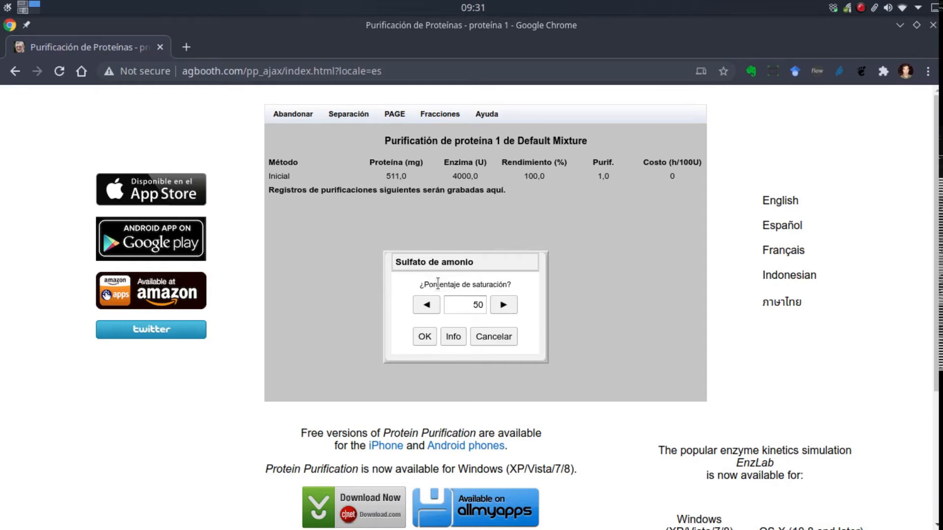
pyautogui.click(454, 340)
pyautogui.scroll(-3, 388, 254)
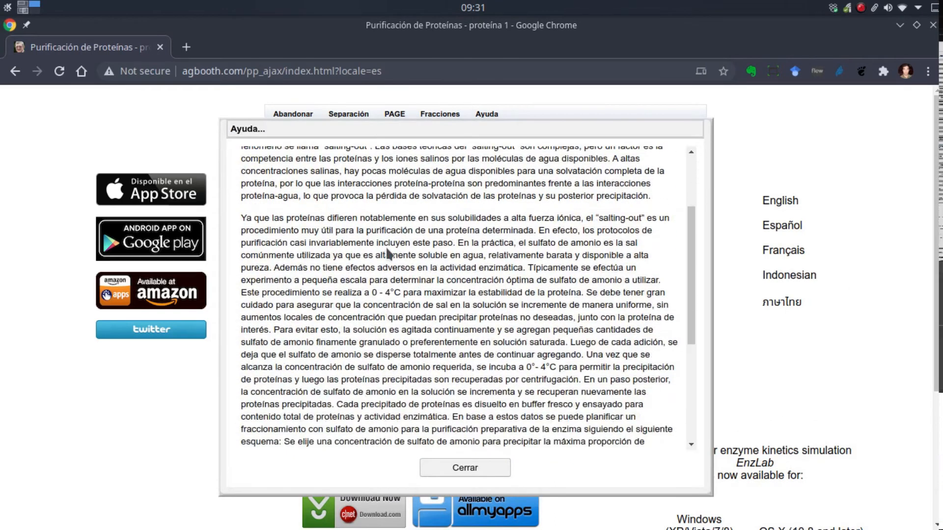
pyautogui.scroll(-5, 388, 254)
pyautogui.scroll(3, 430, 381)
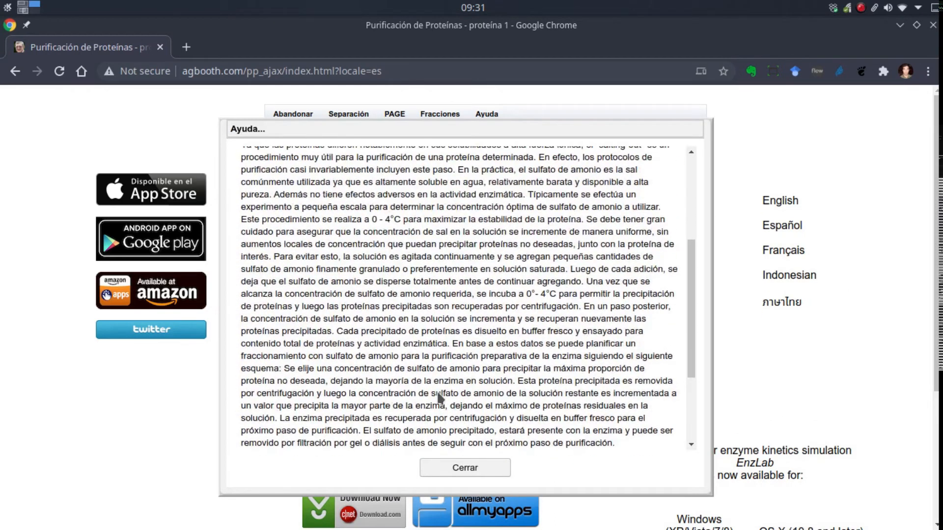
pyautogui.click(475, 470)
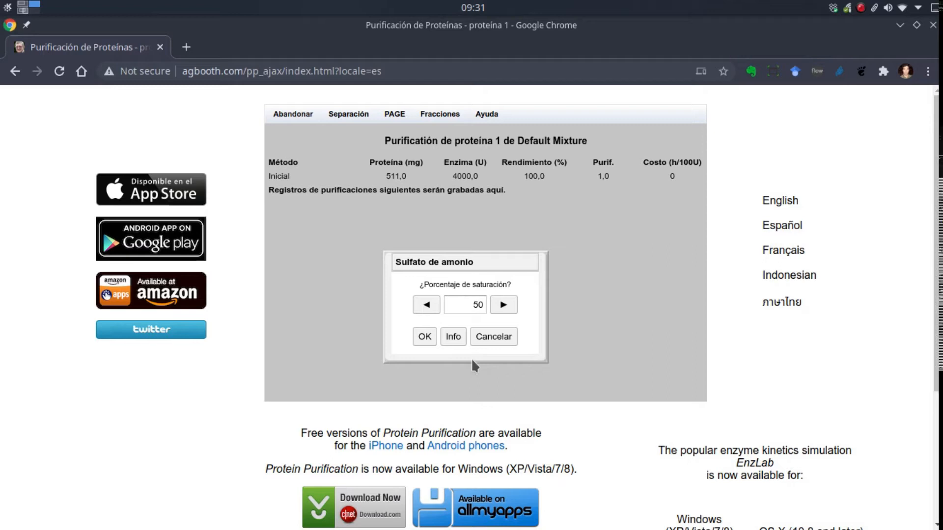
# - Try the ammonium sulfate precipitation at 50% saturation and cancel without keeping a fraction
pyautogui.click(472, 304)
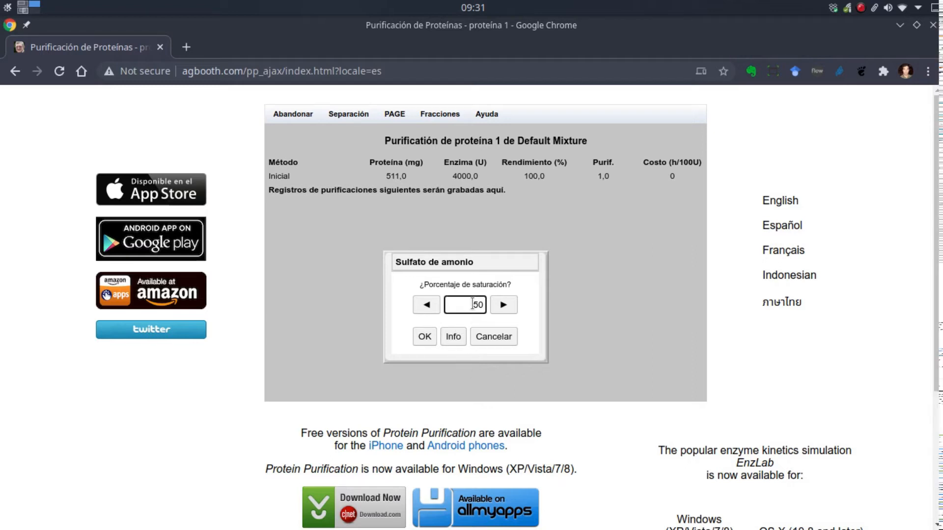
pyautogui.click(423, 337)
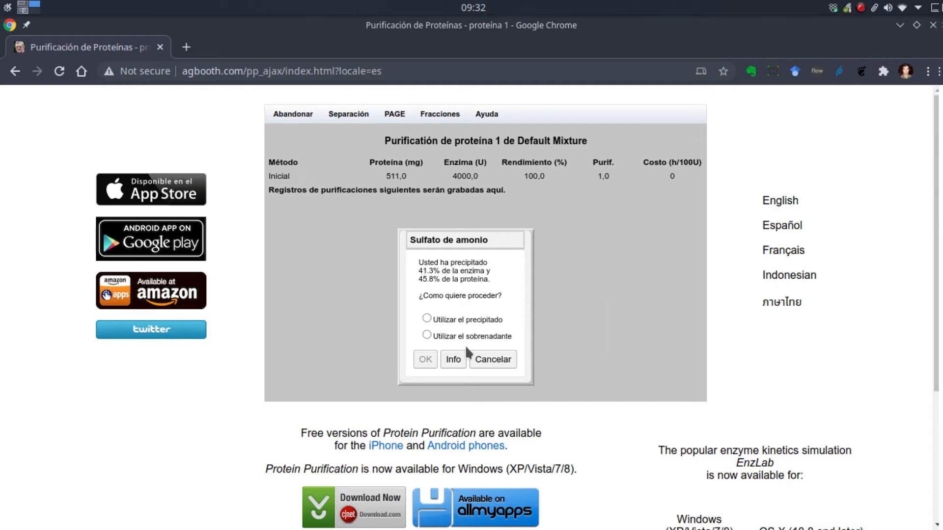
pyautogui.click(497, 363)
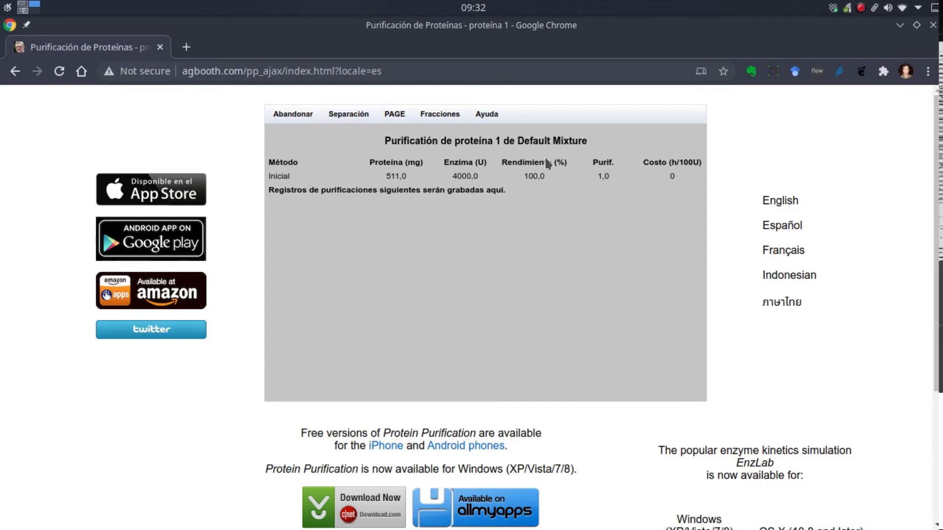
# - Run ammonium sulfate fractionation with the saturation reduced below 50% and continue with the supernatant (Utilizar el sobrenadante)
pyautogui.click(356, 115)
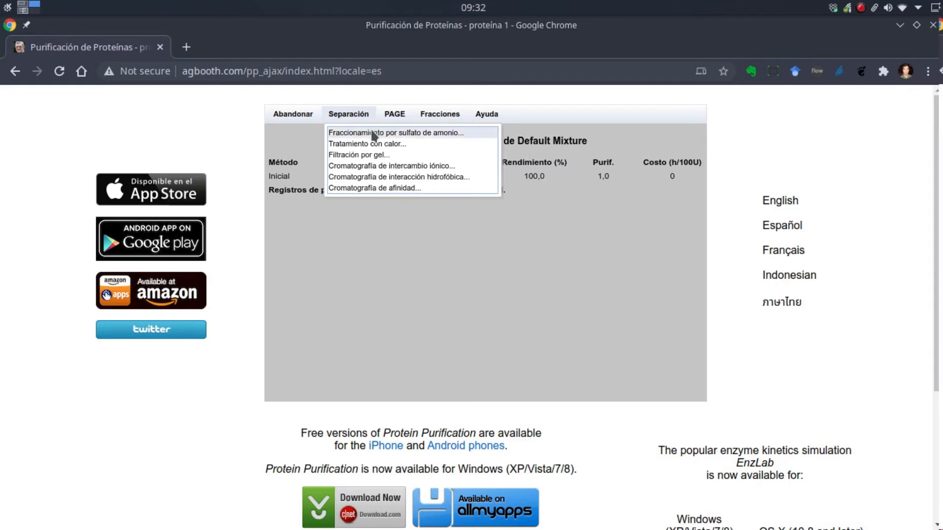
pyautogui.click(374, 133)
pyautogui.click(427, 309)
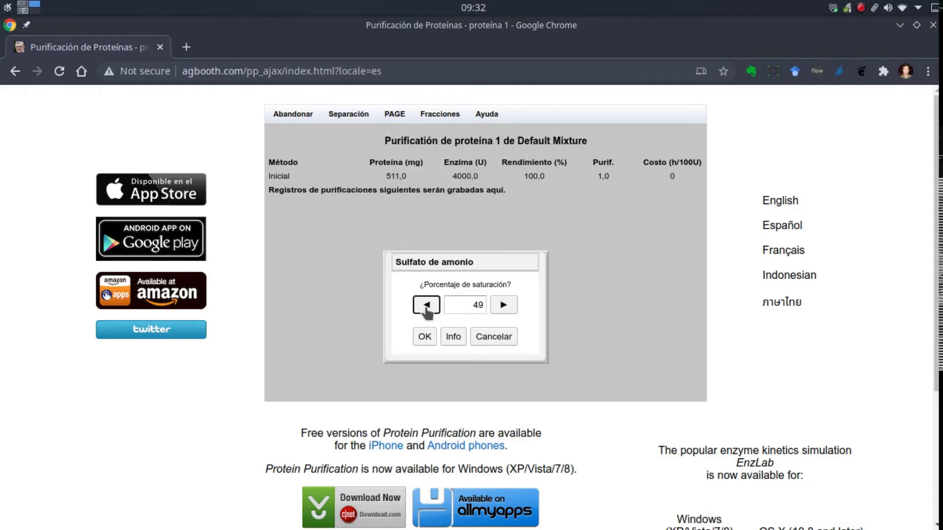
pyautogui.click(427, 309)
pyautogui.click(426, 309)
pyautogui.click(426, 309)
pyautogui.click(427, 310)
pyautogui.click(426, 309)
pyautogui.click(426, 310)
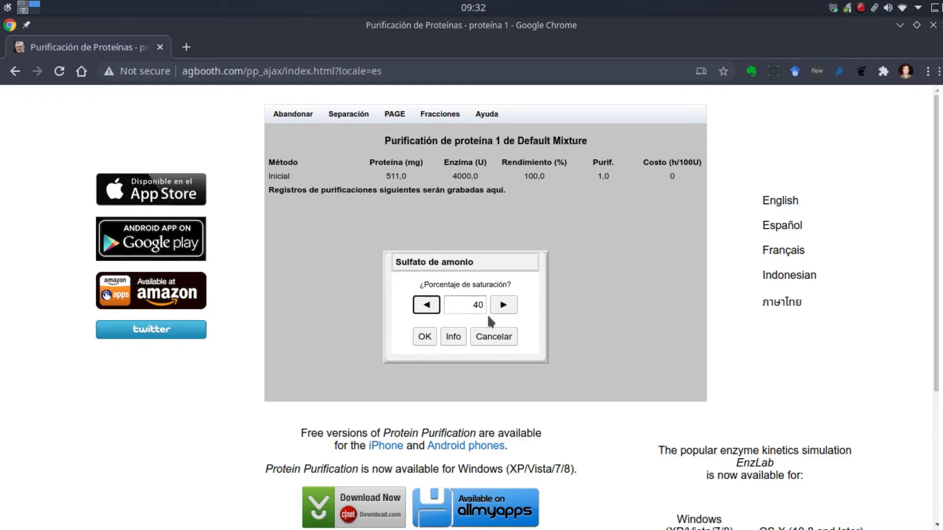
pyautogui.click(425, 337)
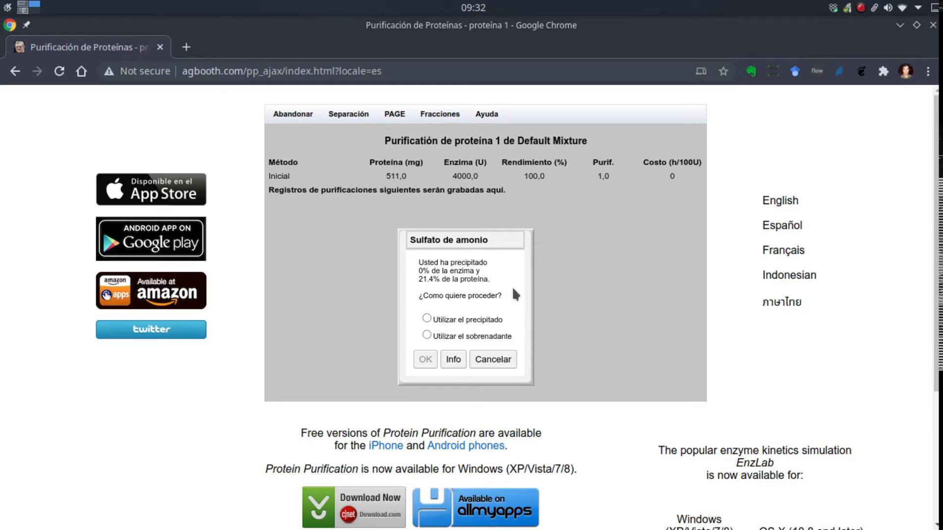
pyautogui.click(425, 335)
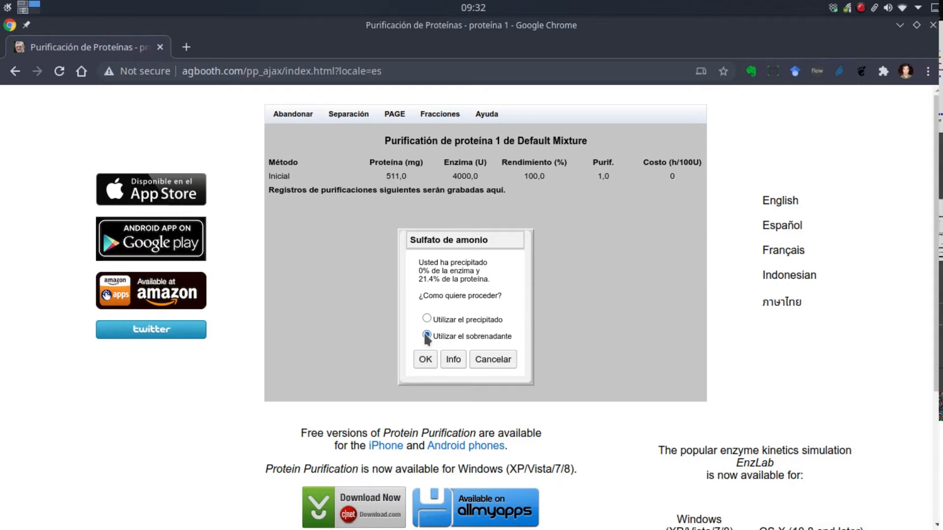
pyautogui.click(423, 359)
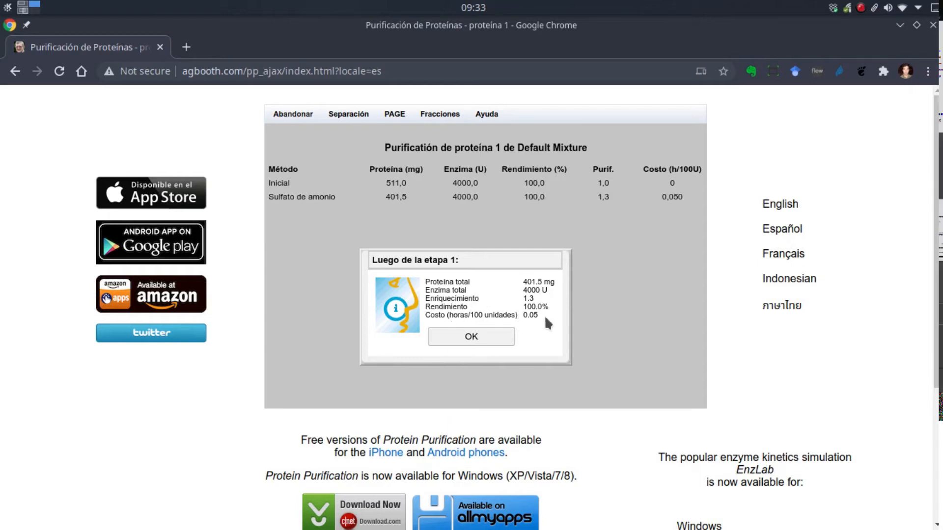
# - Dismiss the stage 1 summary and choose ion exchange chromatography on Q-Sepharose with salt gradient elution (Gradiente sal)
pyautogui.click(476, 337)
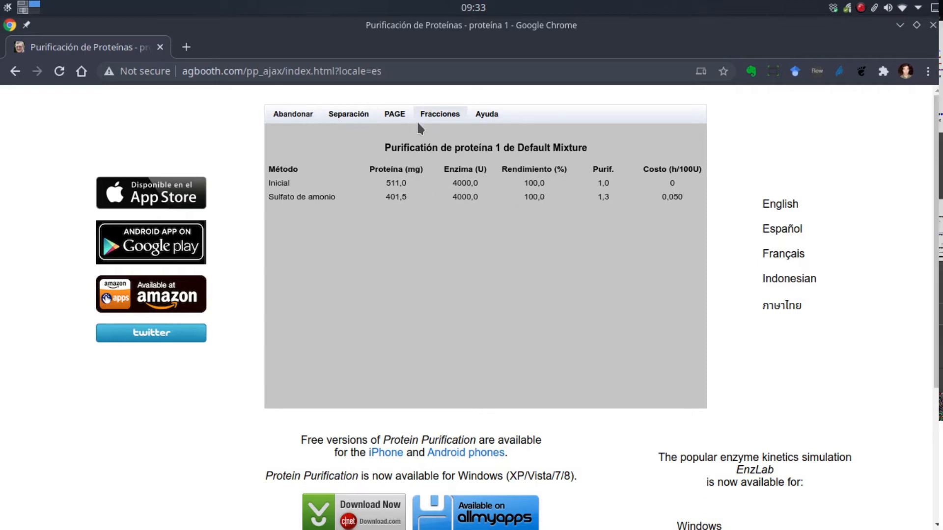
pyautogui.click(362, 117)
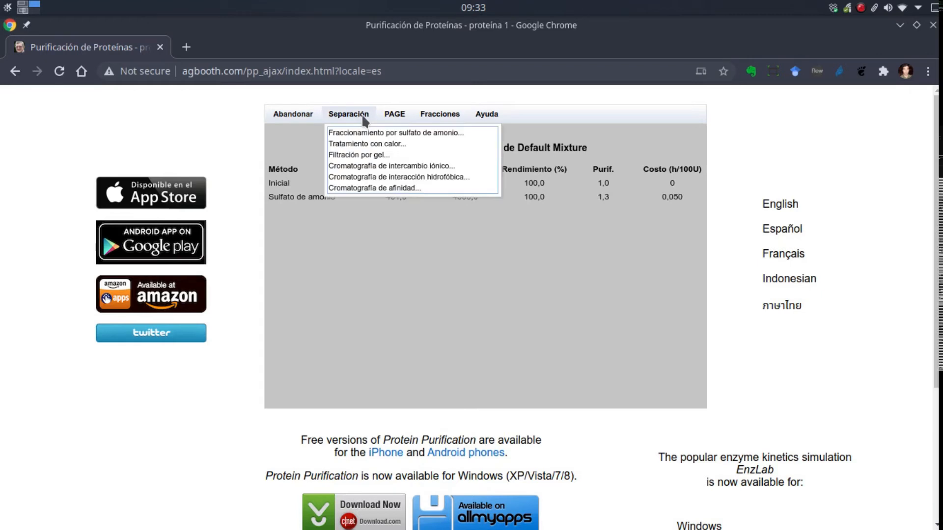
pyautogui.click(370, 167)
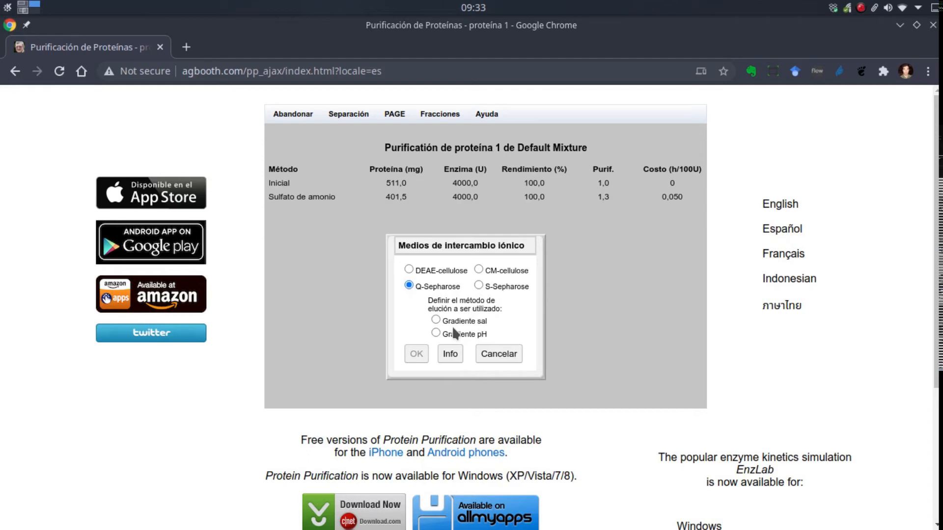
pyautogui.click(435, 320)
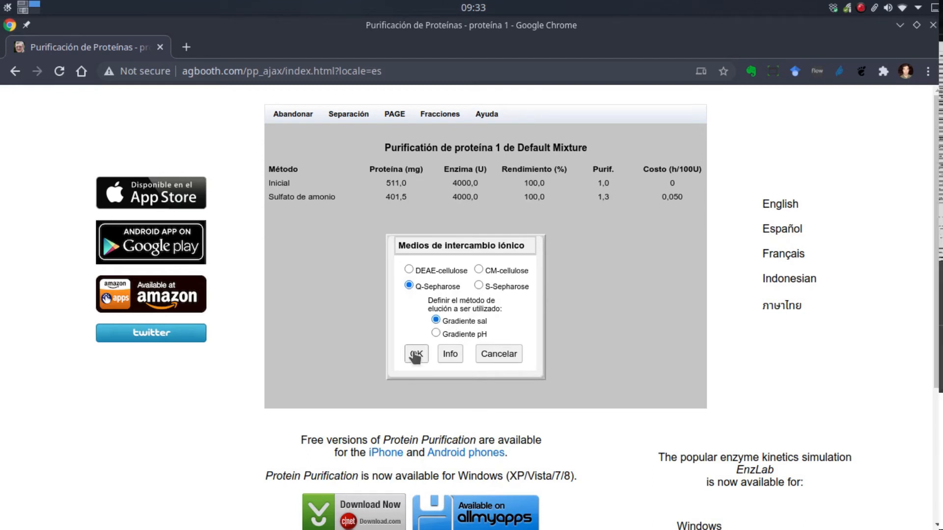
pyautogui.click(415, 354)
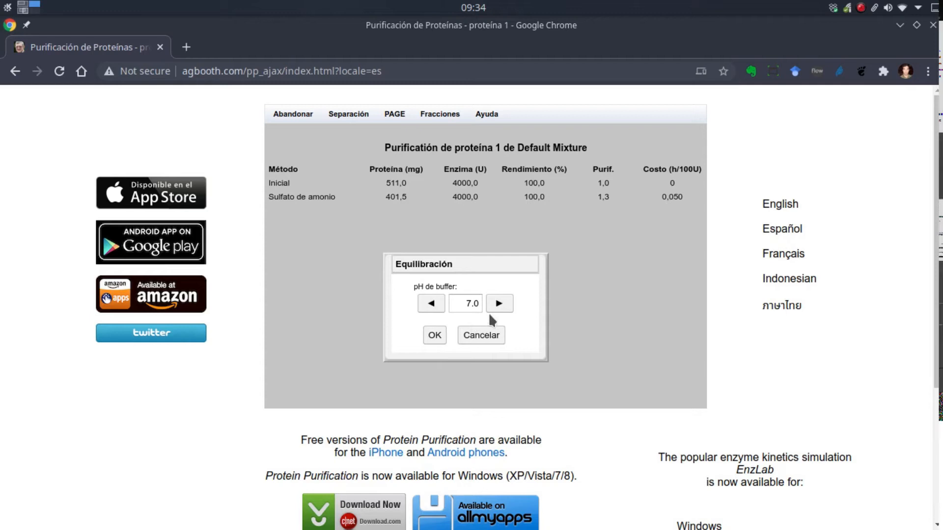
# - Raise the equilibration buffer pH slightly above 7.0 for the Q-Sepharose column and accept it
pyautogui.click(499, 304)
pyautogui.click(499, 304)
pyautogui.click(499, 303)
pyautogui.click(499, 304)
pyautogui.click(499, 303)
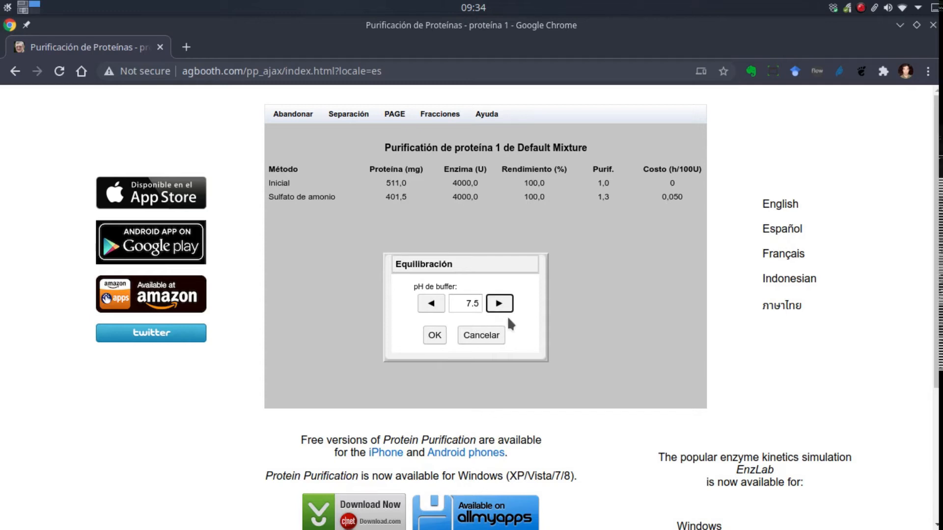
pyautogui.click(434, 336)
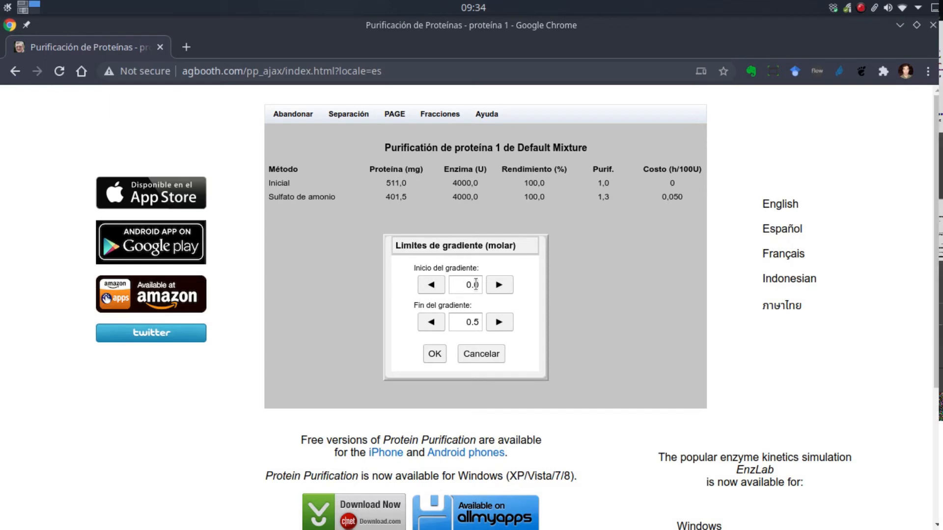
# - Set the end of the salt gradient to 1.0 molar and run the Q-Sepharose column
pyautogui.doubleClick(469, 322)
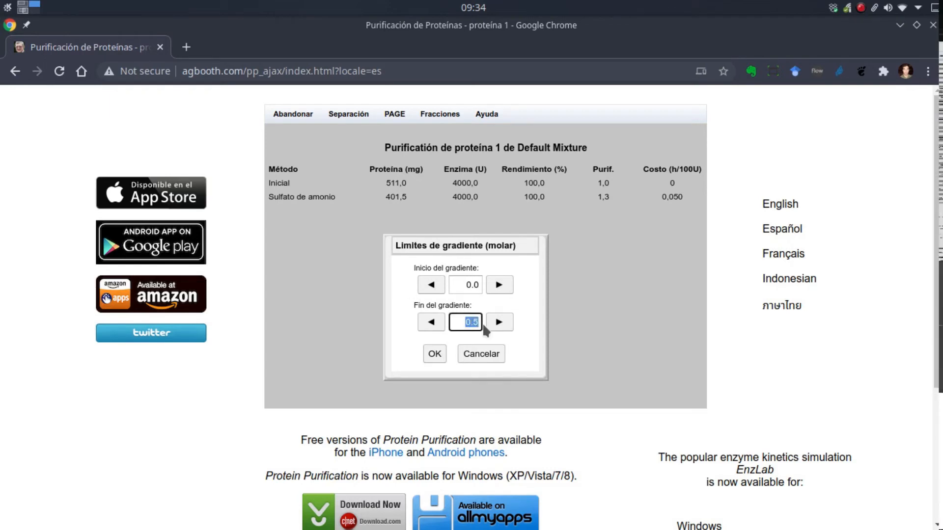
pyautogui.click(505, 326)
pyautogui.click(506, 326)
pyautogui.click(507, 326)
pyautogui.click(507, 326)
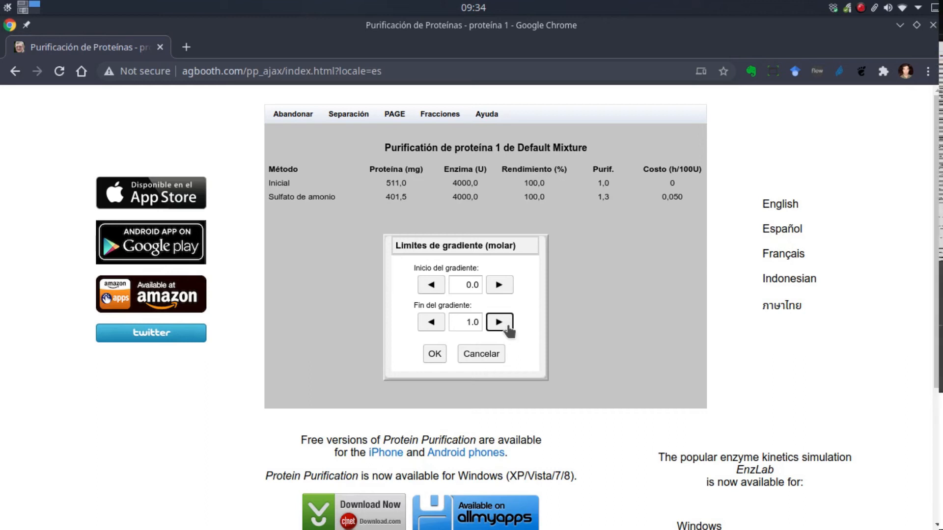
pyautogui.click(435, 354)
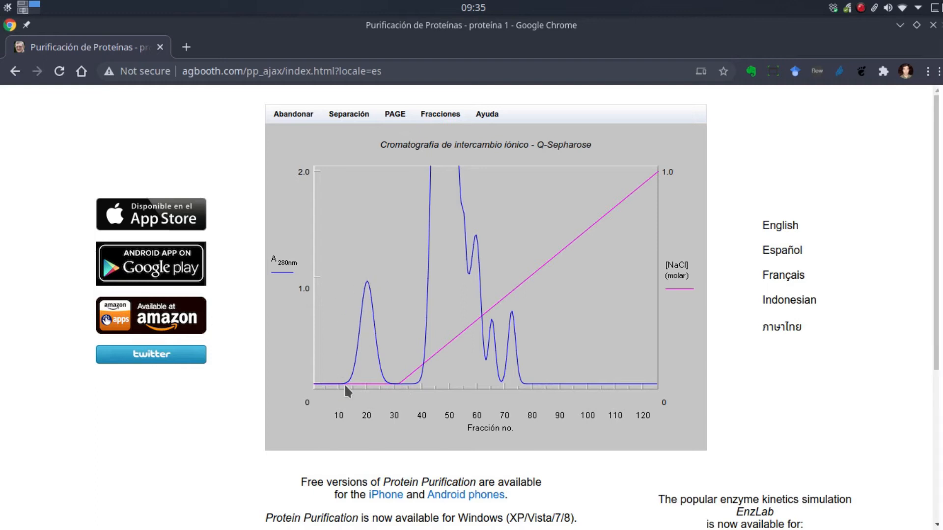
# - Assay the enzyme activity of the Q-Sepharose fractions, and abandon only this stage to continue from the ammonium sulfate material
pyautogui.moveTo(400, 371); pyautogui.dragTo(397, 382)
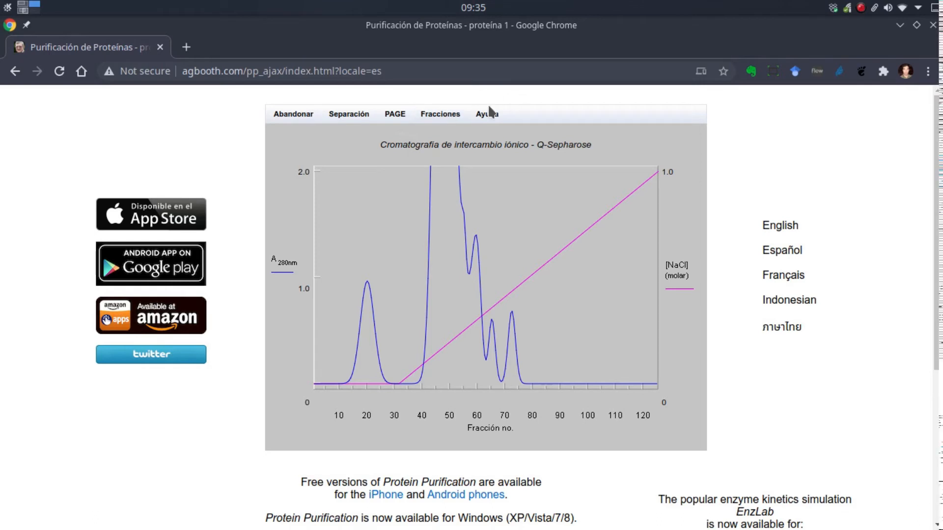
pyautogui.click(452, 113)
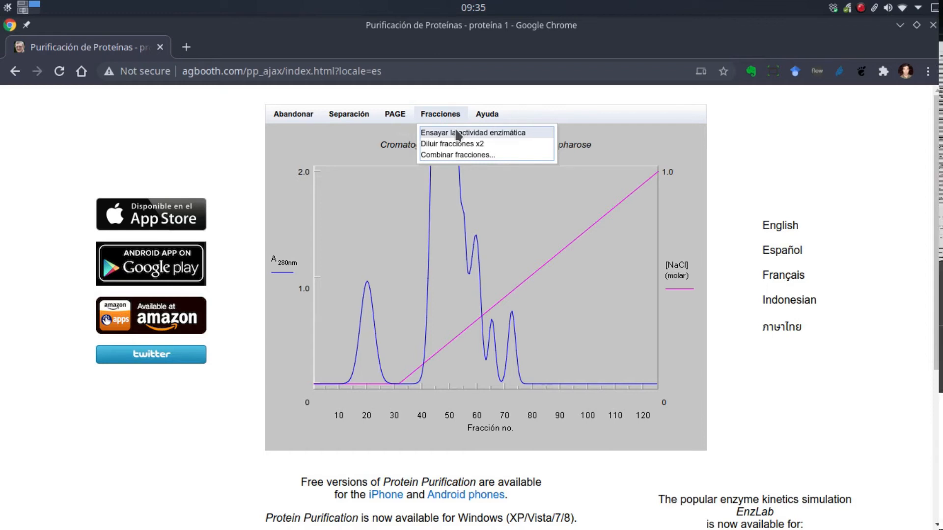
pyautogui.click(457, 133)
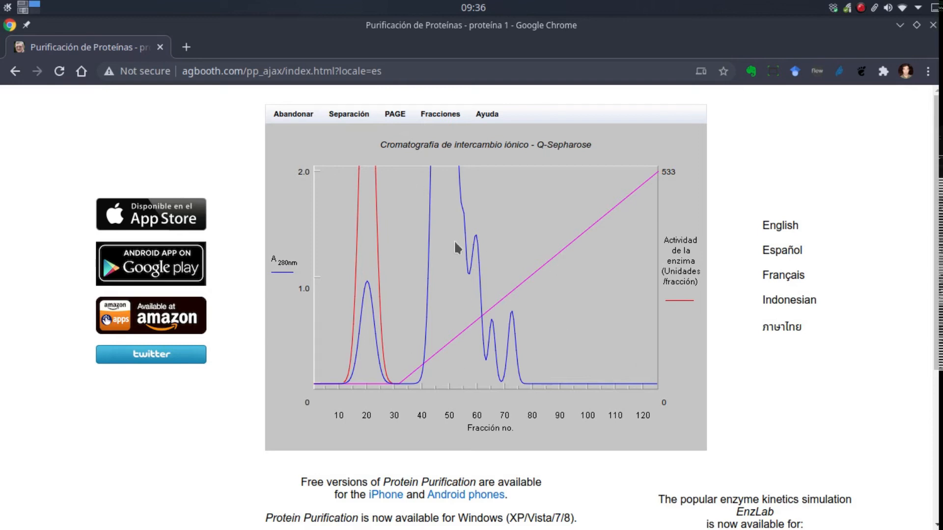
pyautogui.click(307, 111)
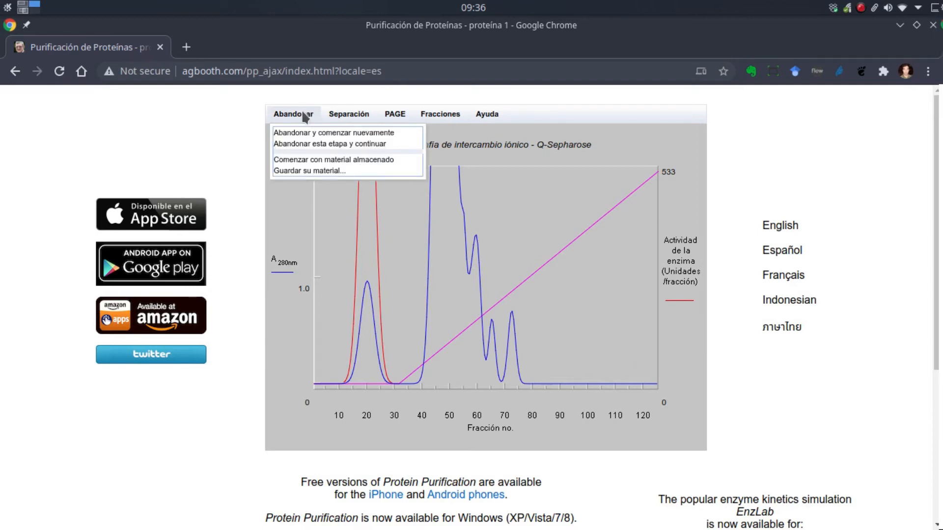
pyautogui.click(309, 145)
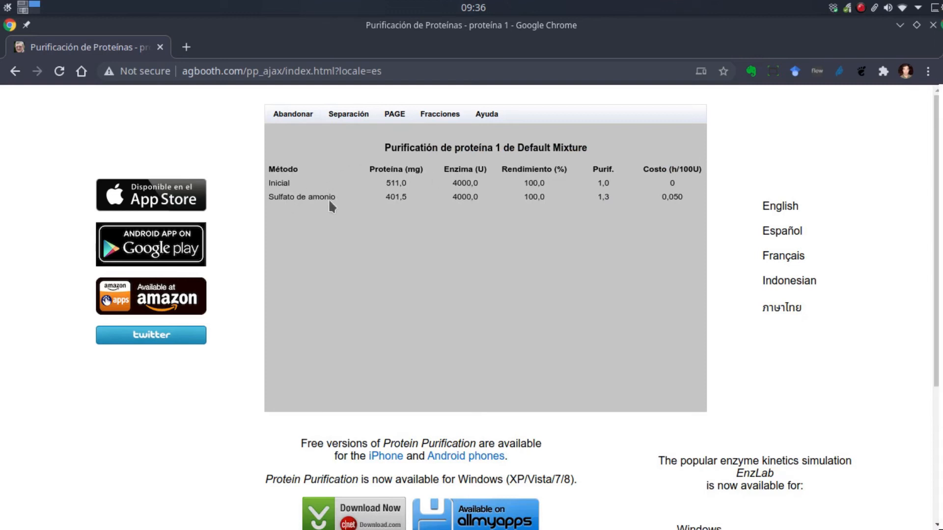
# - Choose ion exchange chromatography on S-Sepharose with salt gradient elution
pyautogui.click(357, 117)
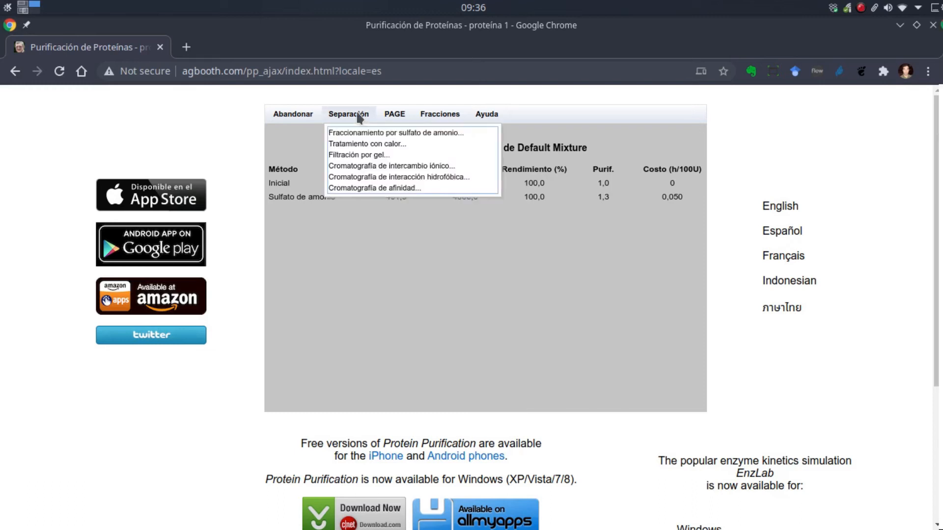
pyautogui.click(359, 167)
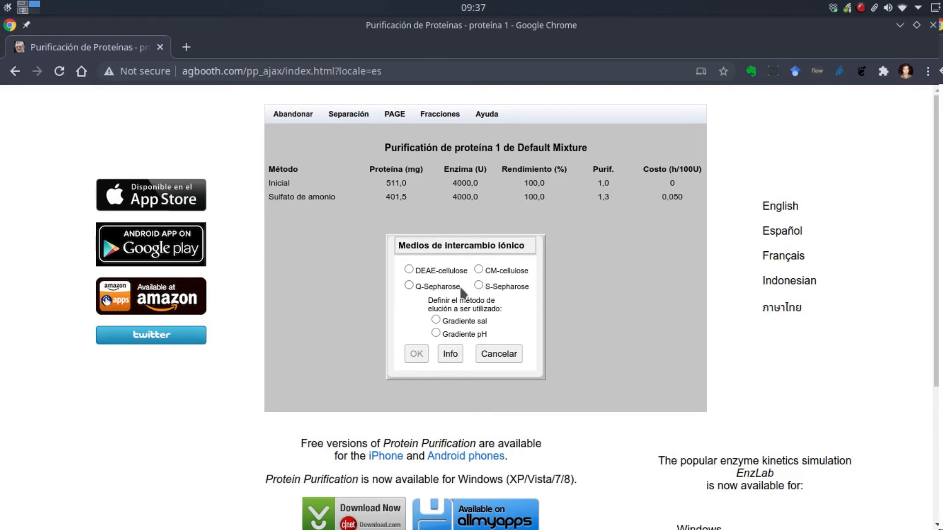
pyautogui.click(477, 285)
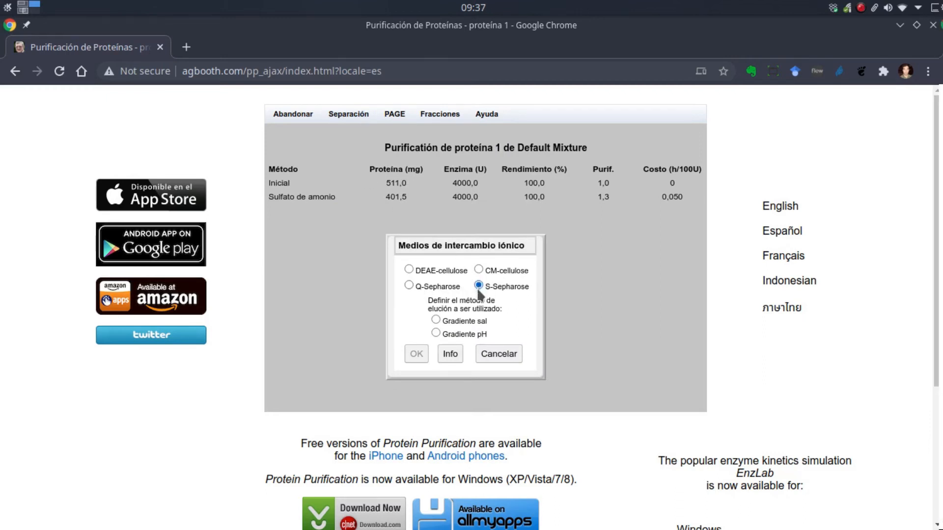
pyautogui.click(435, 320)
pyautogui.click(417, 354)
# - Set the equilibration buffer pH for the S-Sepharose column to 7.5
pyautogui.click(499, 304)
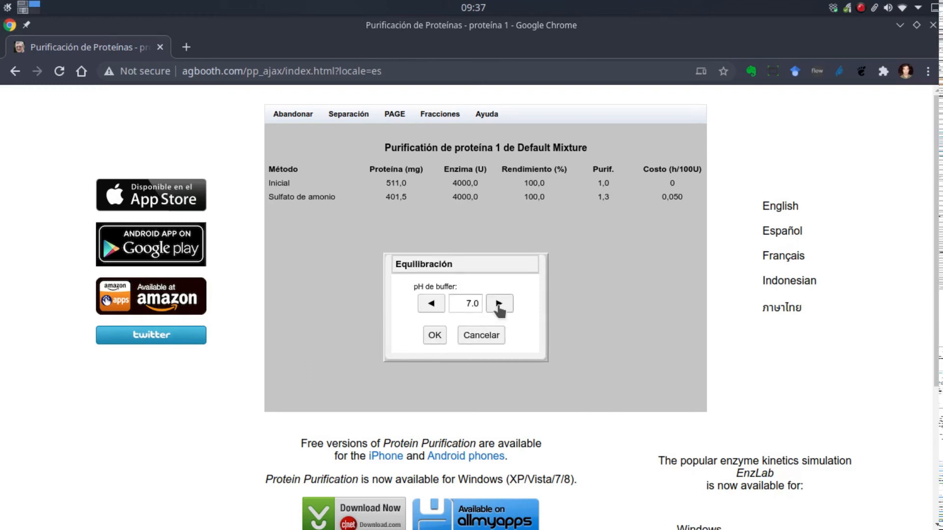
pyautogui.click(498, 304)
pyautogui.click(498, 304)
pyautogui.click(498, 304)
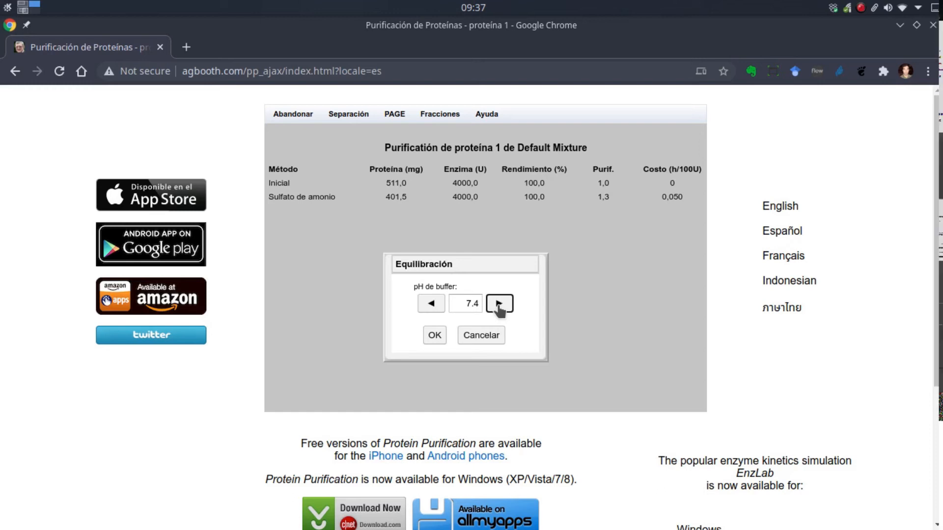
pyautogui.click(499, 304)
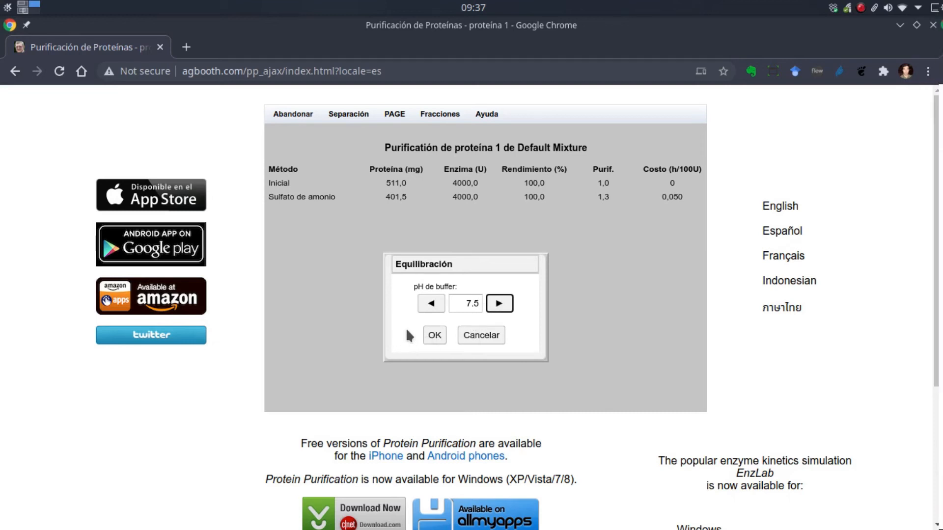
pyautogui.click(436, 336)
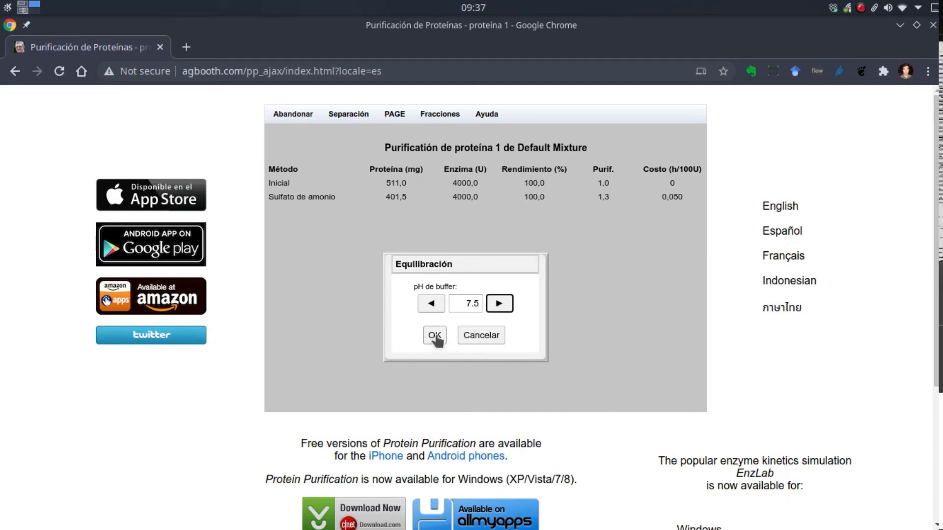
# - Run the S-Sepharose column with the salt gradient ending at 1.0 molar and assay the fractions' enzyme activity
pyautogui.moveTo(468, 325); pyautogui.dragTo(482, 321)
pyautogui.click(495, 326)
pyautogui.click(495, 326)
pyautogui.click(495, 326)
pyautogui.click(494, 326)
pyautogui.click(495, 326)
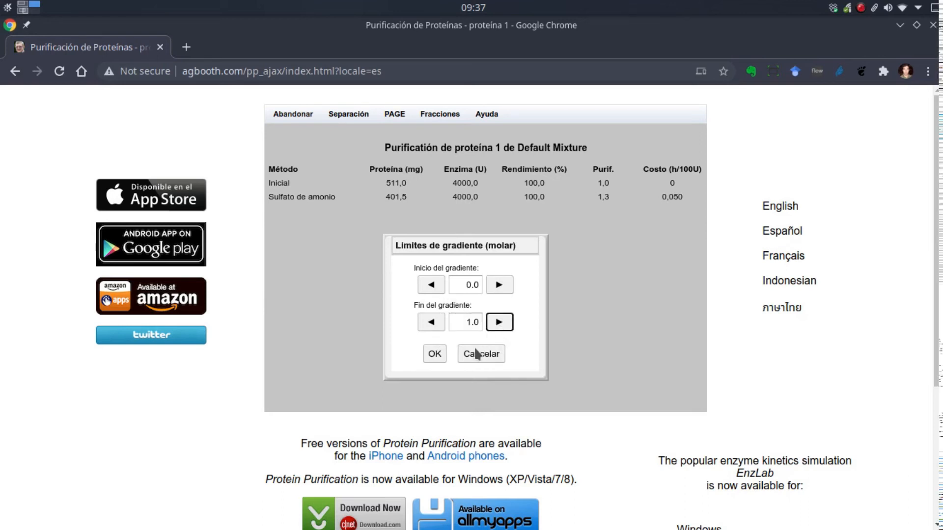
pyautogui.click(431, 353)
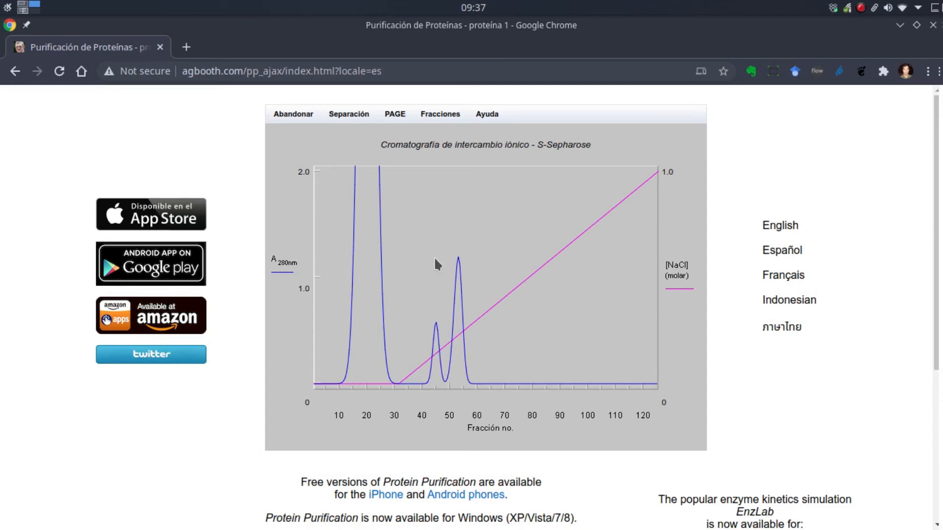
pyautogui.click(440, 115)
pyautogui.click(447, 133)
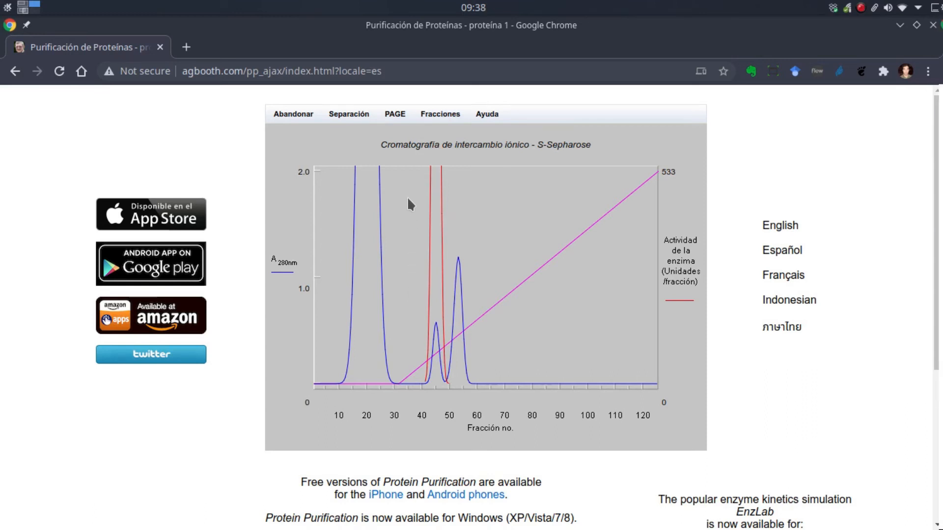
# - Run one-dimensional PAGE on fractions 42 through 49, and hide the gel after examining its bands
pyautogui.click(402, 118)
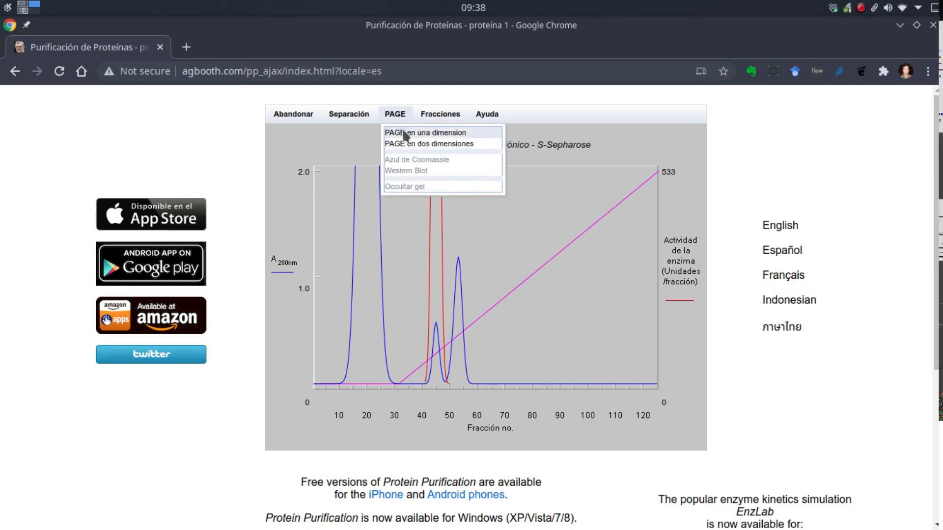
pyautogui.click(403, 133)
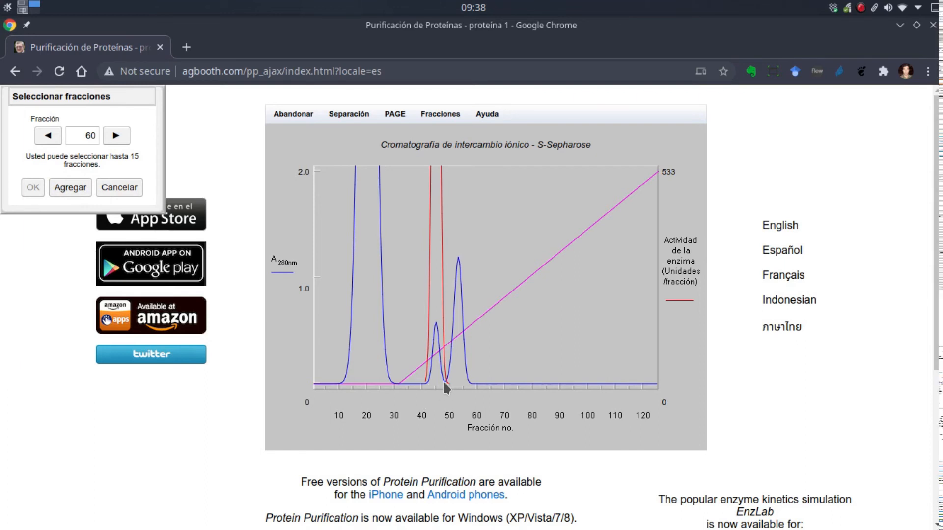
pyautogui.doubleClick(91, 135)
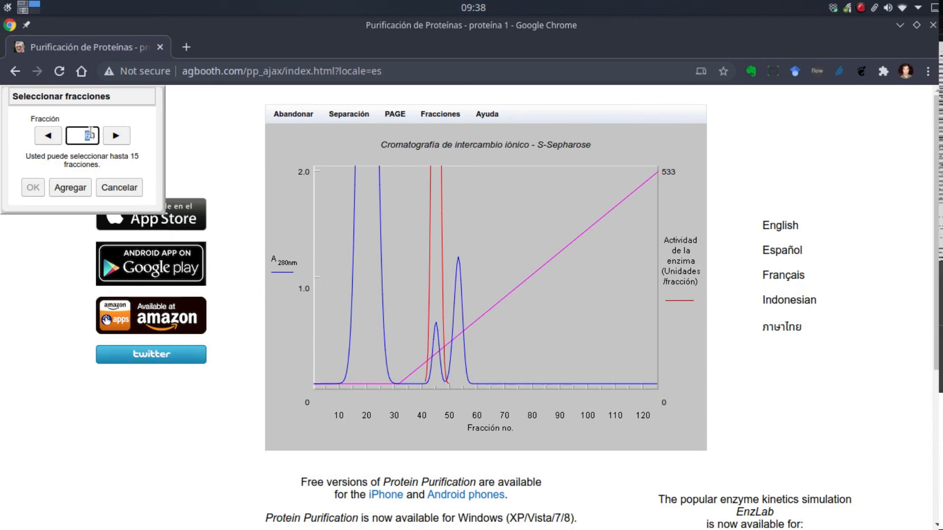
pyautogui.write('42')
pyautogui.click(67, 189)
pyautogui.click(116, 136)
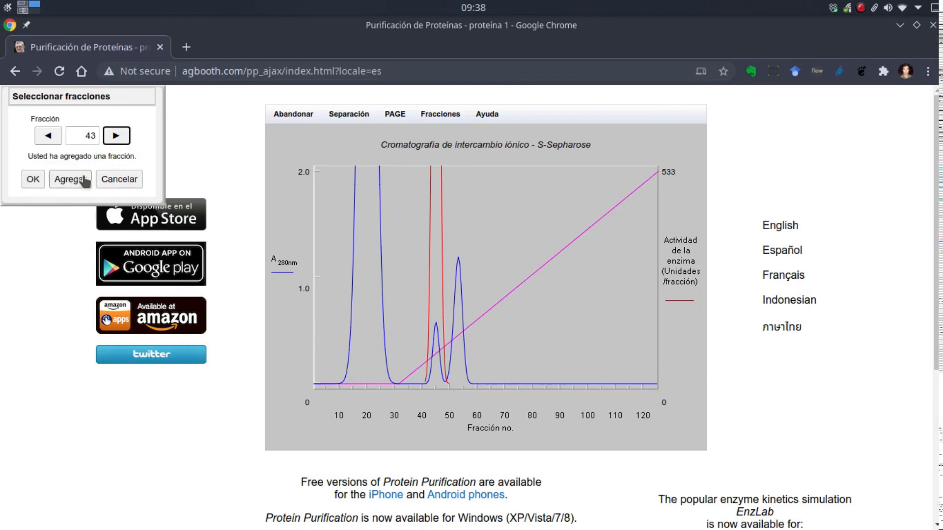
pyautogui.click(73, 180)
pyautogui.click(114, 137)
pyautogui.click(74, 182)
pyautogui.click(114, 140)
pyautogui.click(73, 180)
pyautogui.click(116, 138)
pyautogui.click(75, 181)
pyautogui.click(115, 139)
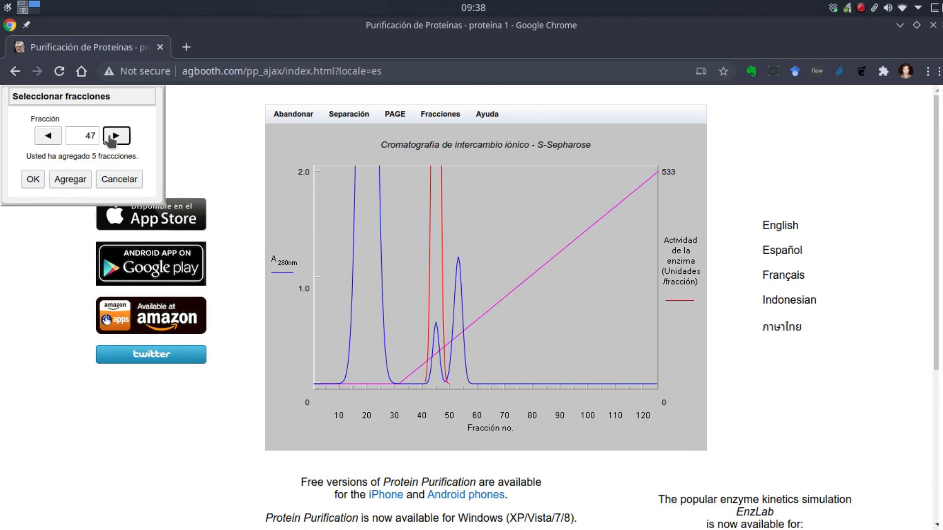
pyautogui.click(75, 181)
pyautogui.click(115, 138)
pyautogui.click(75, 181)
pyautogui.click(115, 137)
pyautogui.click(74, 181)
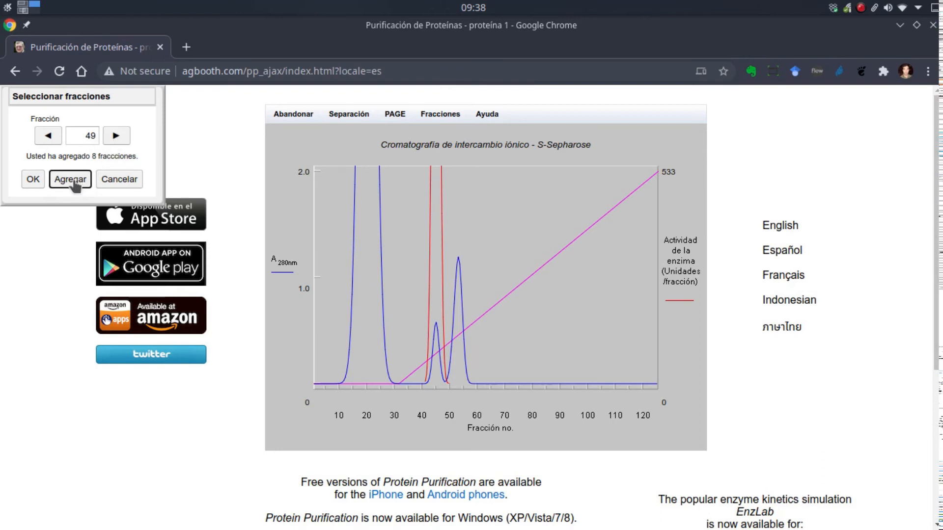
pyautogui.click(33, 180)
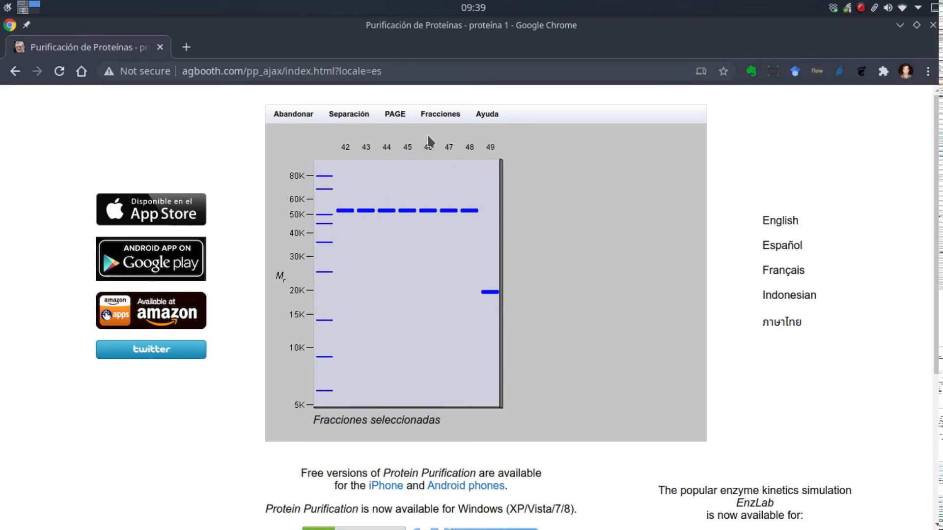
pyautogui.click(391, 117)
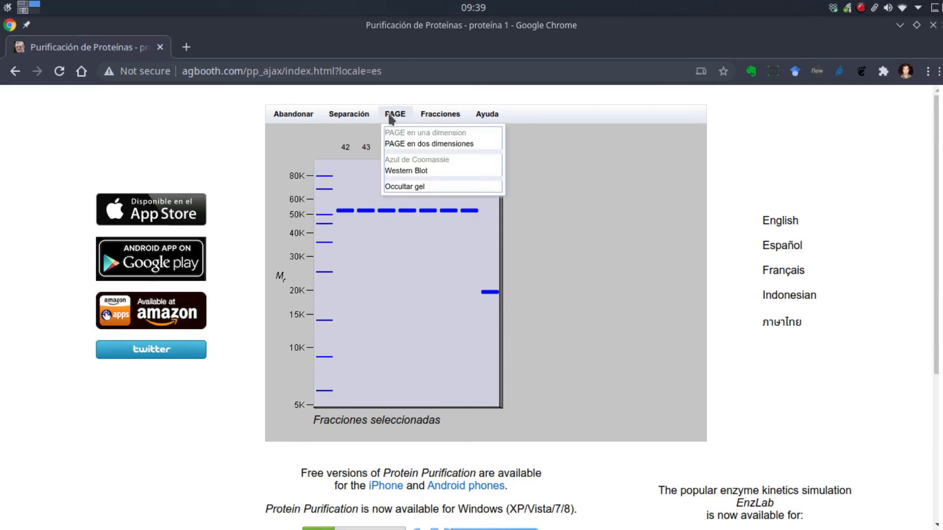
pyautogui.click(409, 187)
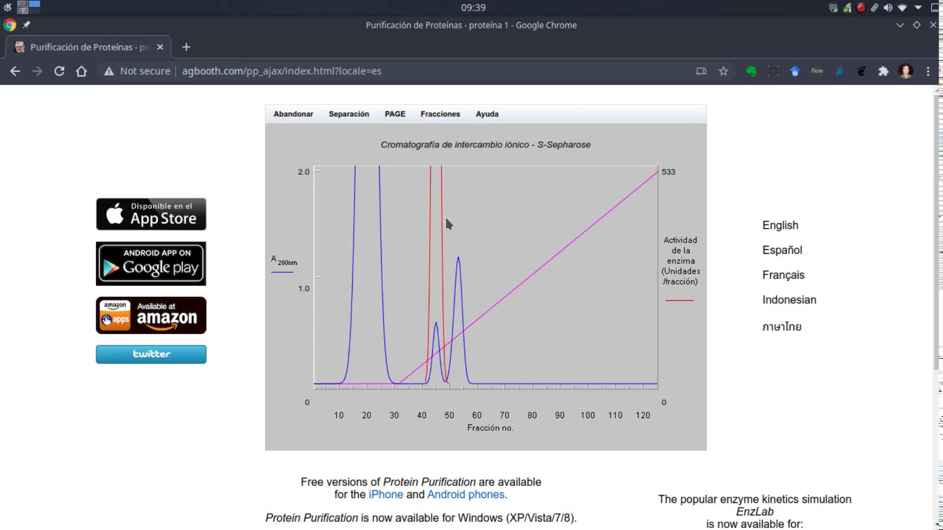
# - Pool S-Sepharose fractions 42 through 48, checking the selected range on the chromatogram, and dismiss the stage summary
pyautogui.click(440, 115)
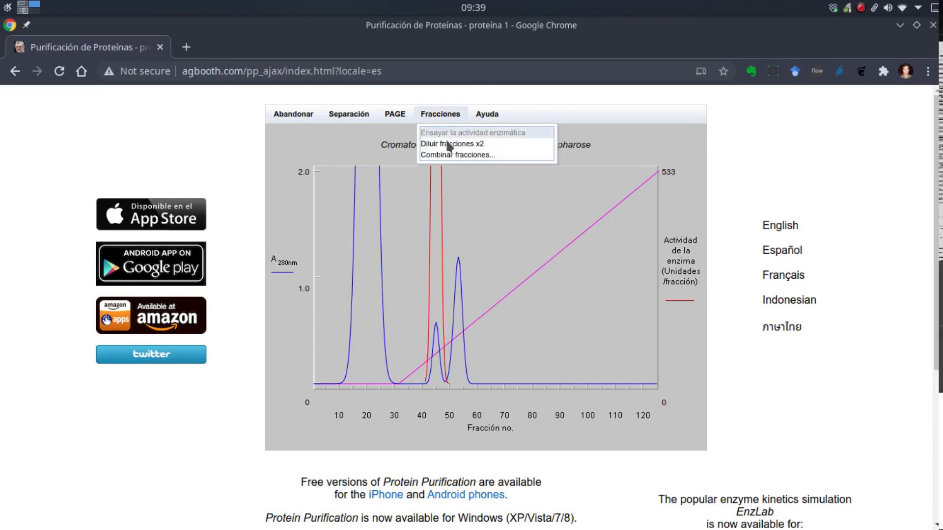
pyautogui.click(451, 154)
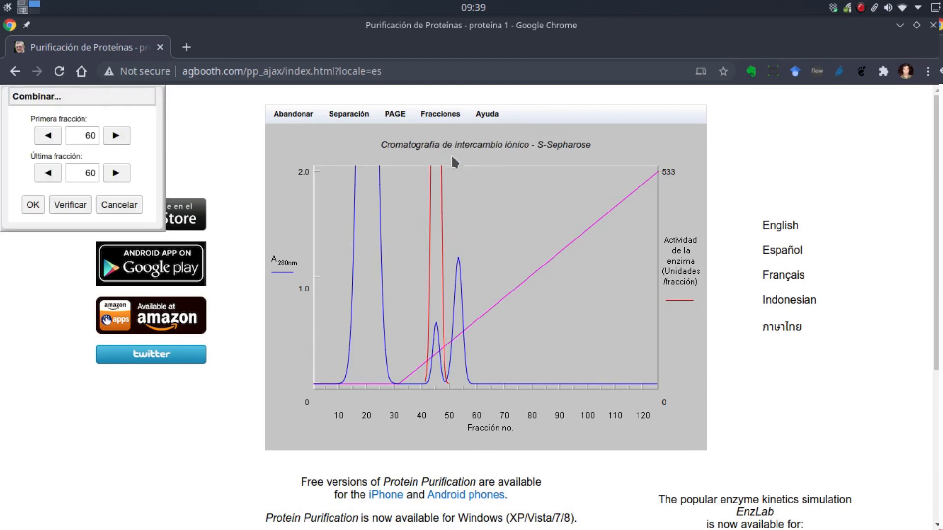
pyautogui.doubleClick(91, 136)
pyautogui.write('42')
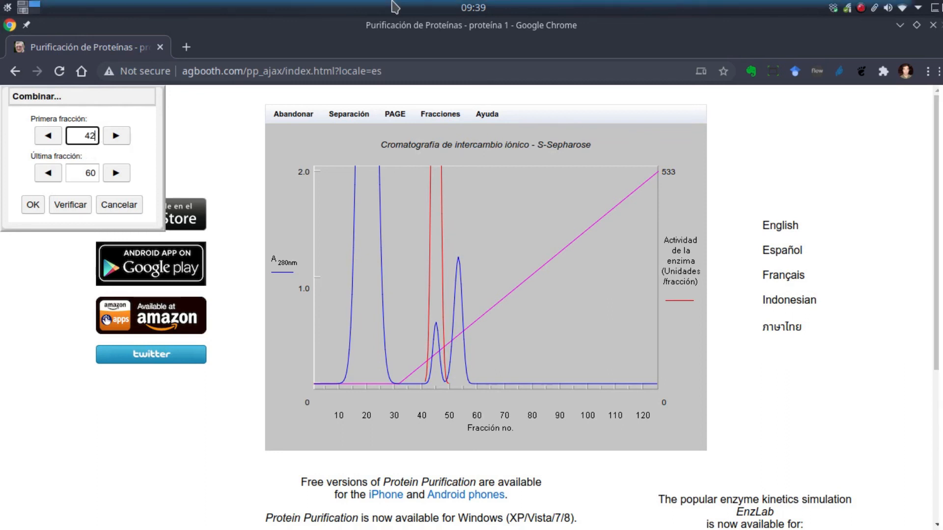
pyautogui.doubleClick(88, 173)
pyautogui.write('48')
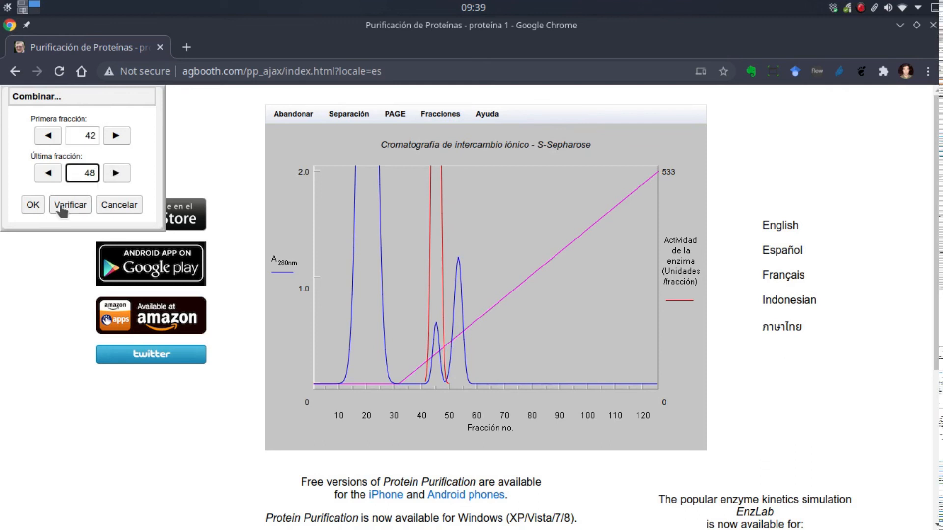
pyautogui.click(78, 210)
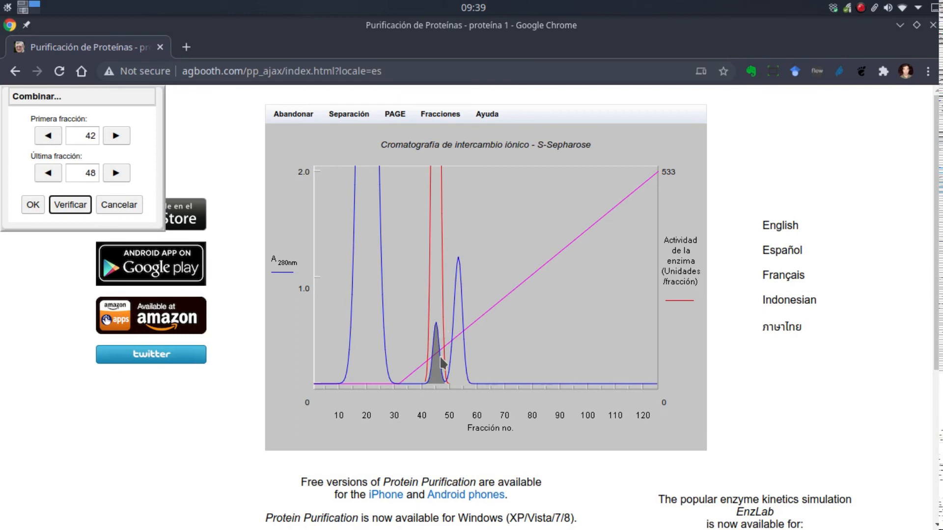
pyautogui.click(33, 204)
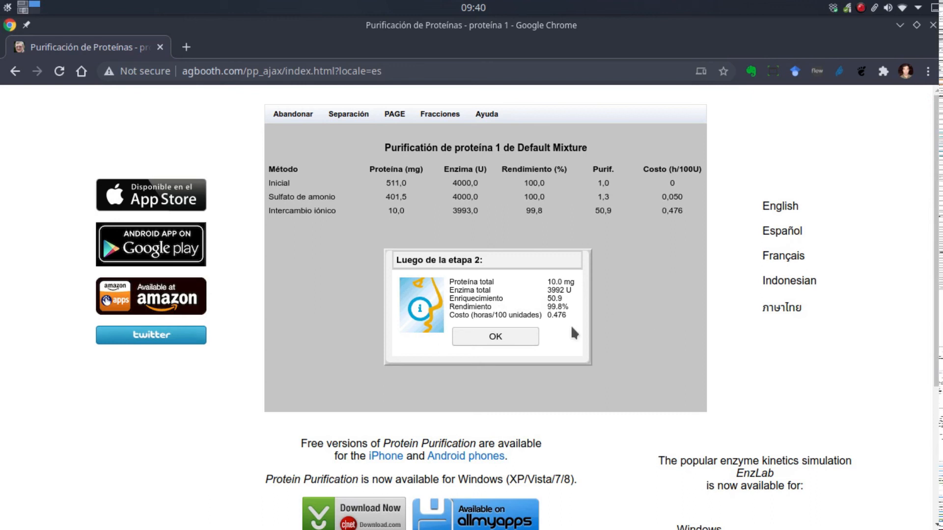
pyautogui.click(496, 339)
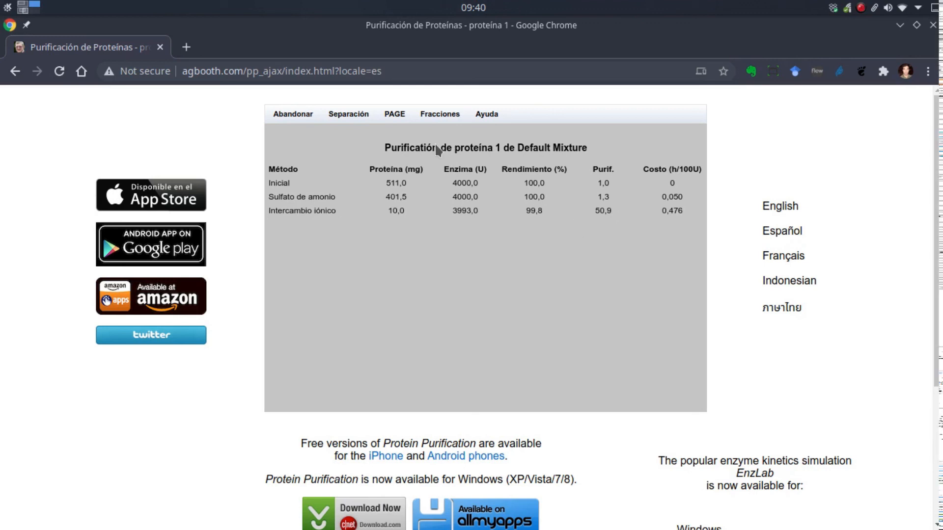
# - Run one-dimensional PAGE on the pooled fractions to check their purity, and hide the gel
pyautogui.click(402, 116)
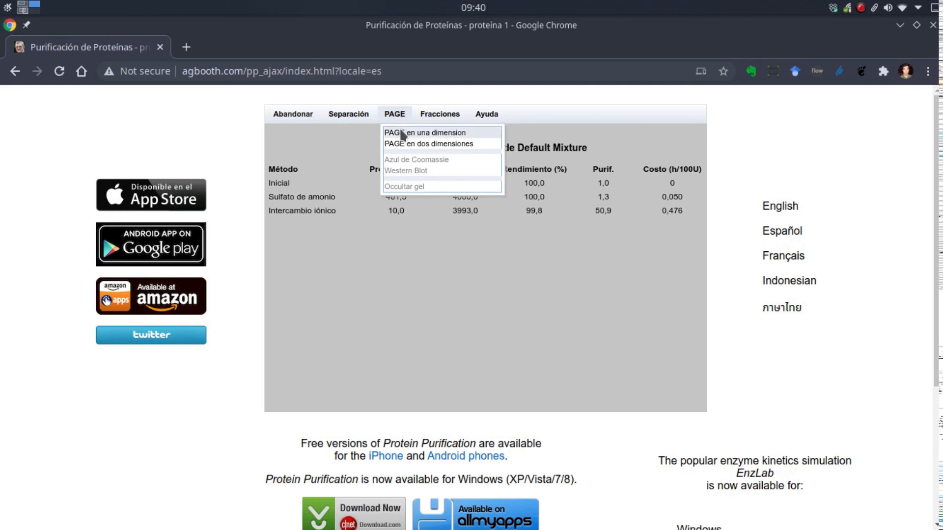
pyautogui.click(401, 134)
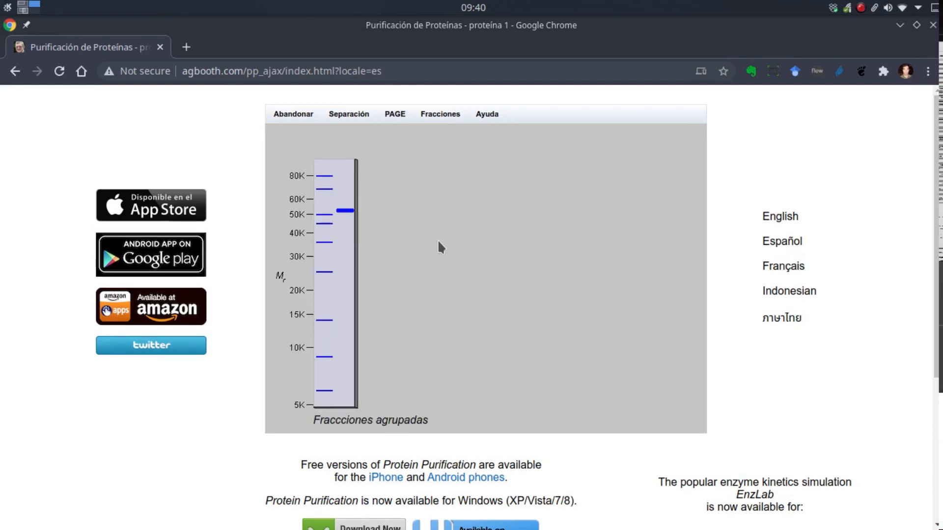
pyautogui.click(388, 118)
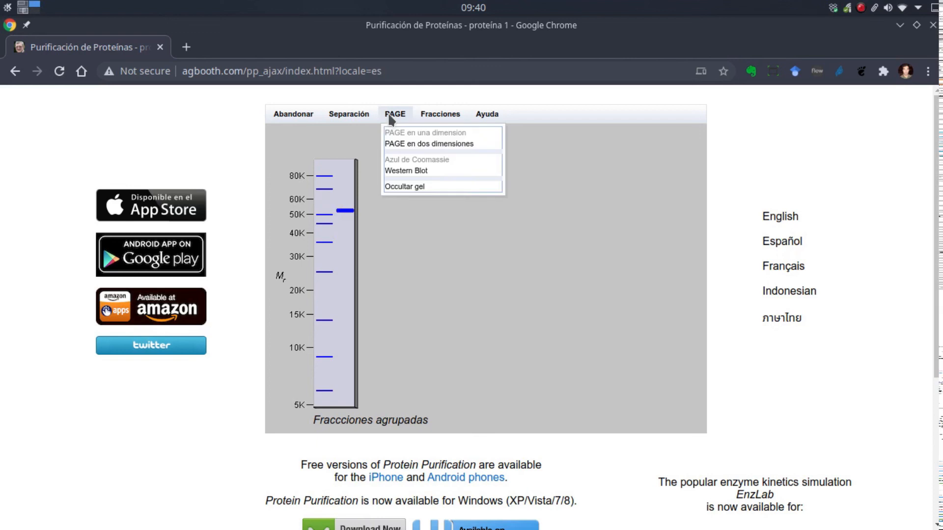
pyautogui.click(408, 187)
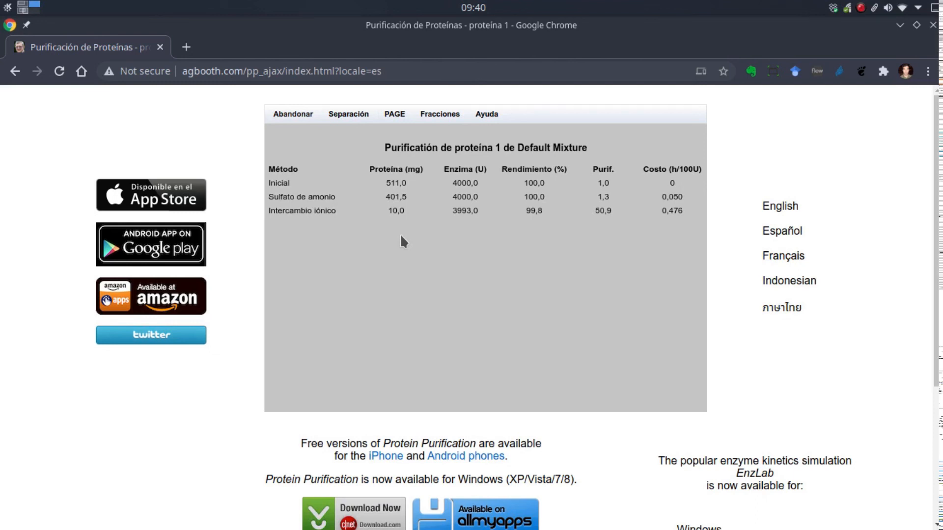
# - Open the gel filtration media choices and consult the help table of each matrix's resin type and separation range
pyautogui.click(361, 120)
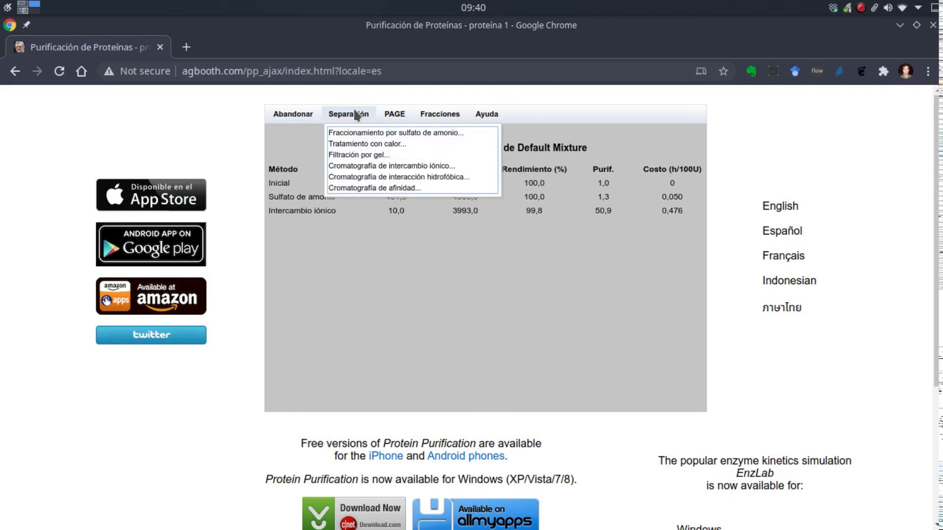
pyautogui.click(348, 155)
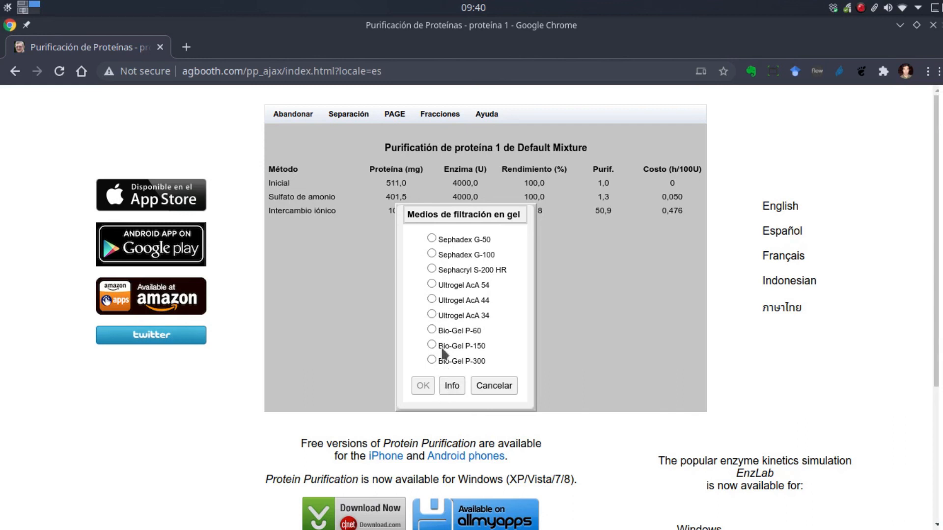
pyautogui.click(451, 386)
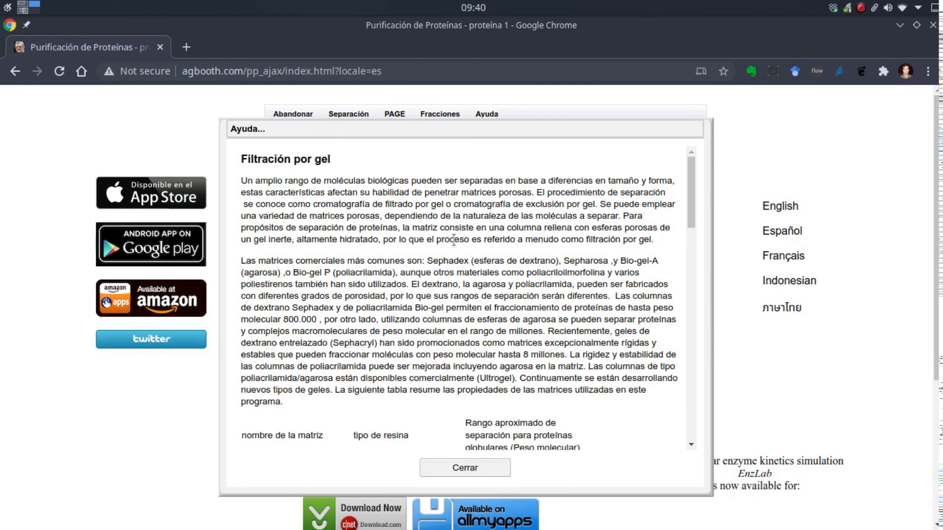
pyautogui.scroll(-5, 453, 239)
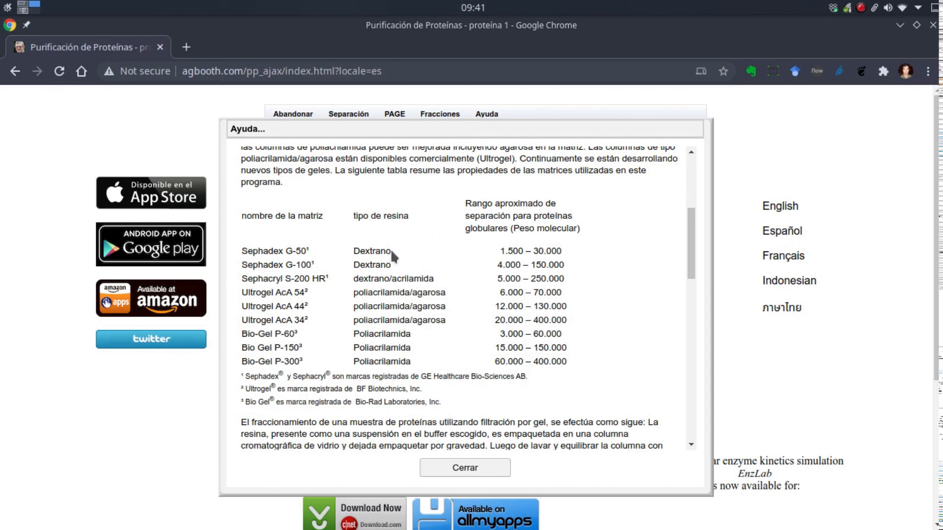
pyautogui.click(465, 469)
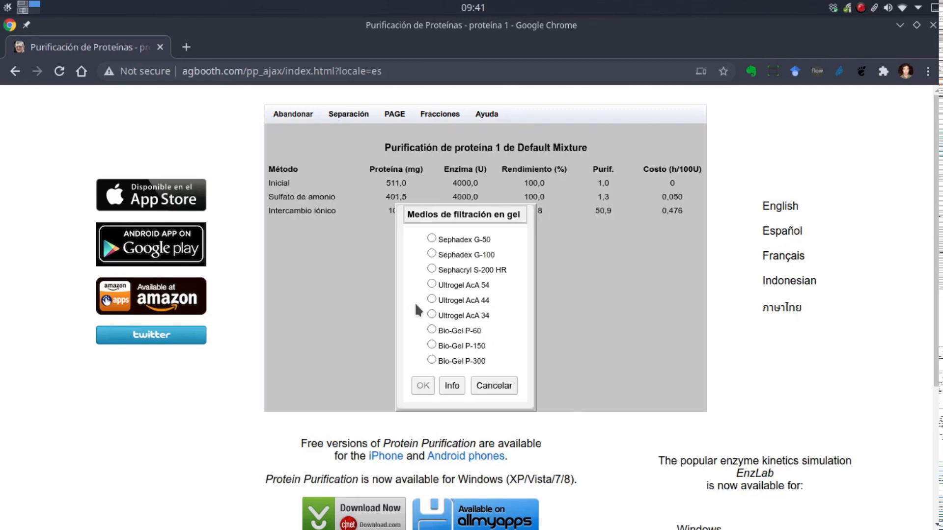
# - Test the pooled protein on a Sephadex G-50 column with an enzyme activity assay, and abandon only that stage
pyautogui.click(432, 239)
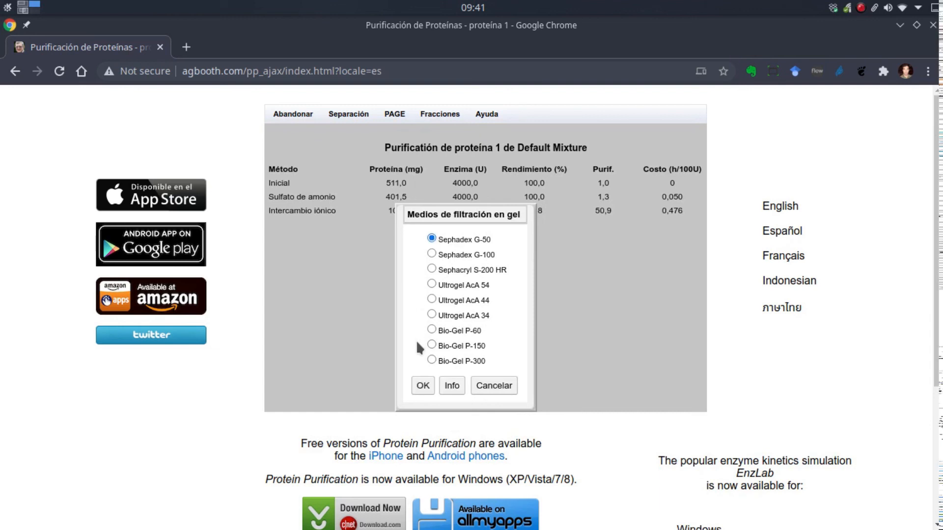
pyautogui.click(423, 387)
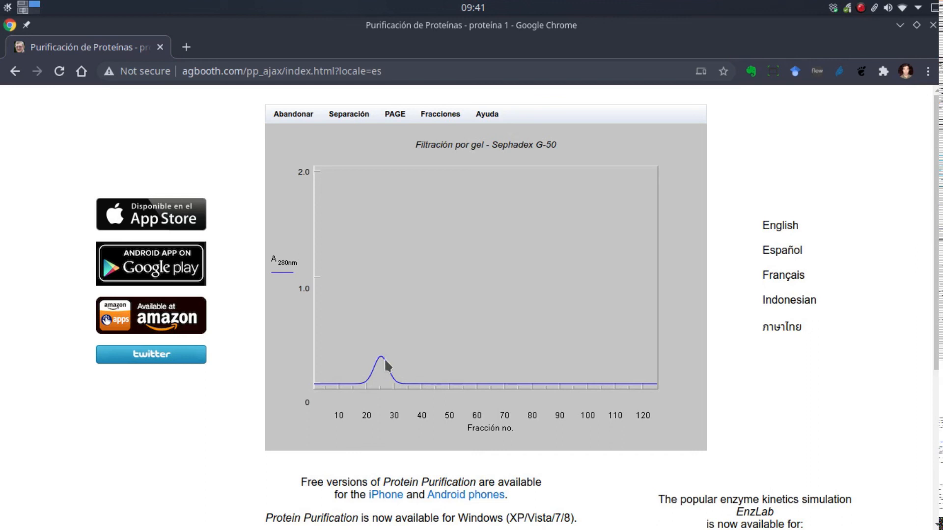
pyautogui.click(433, 113)
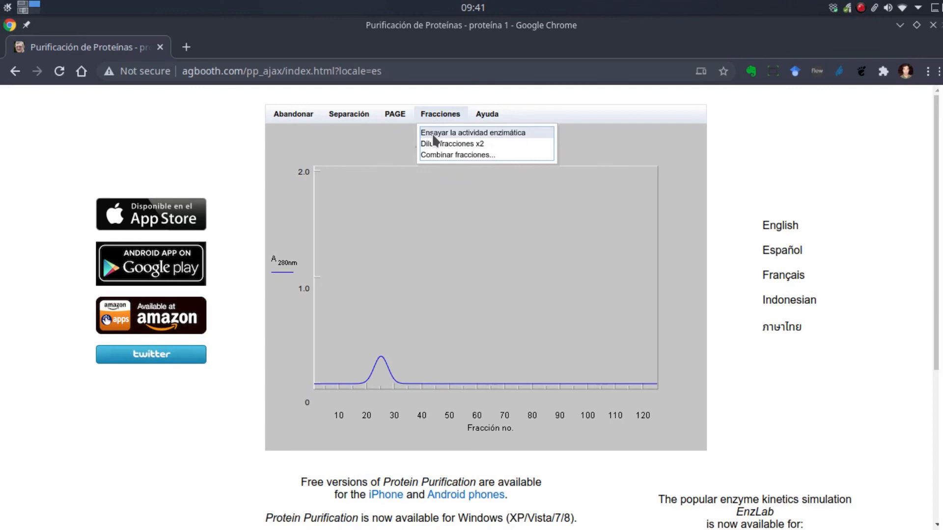
pyautogui.click(433, 133)
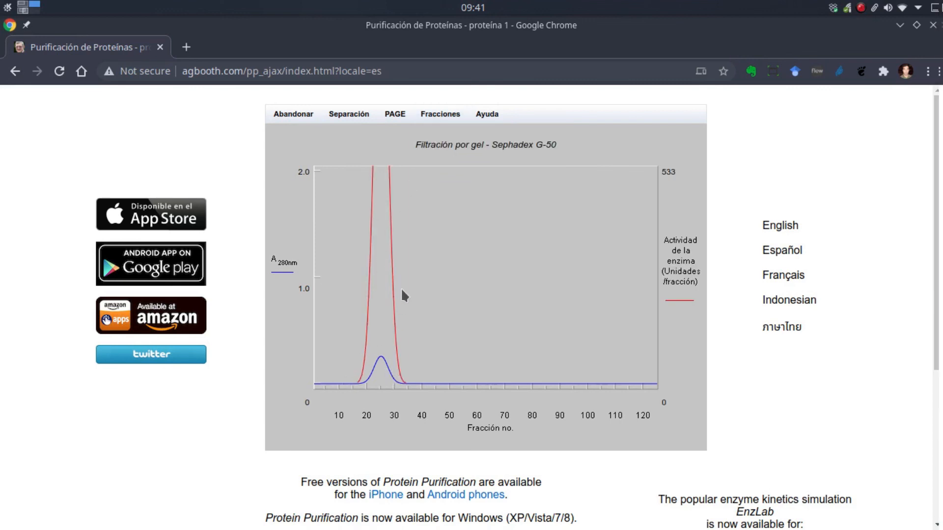
pyautogui.click(293, 116)
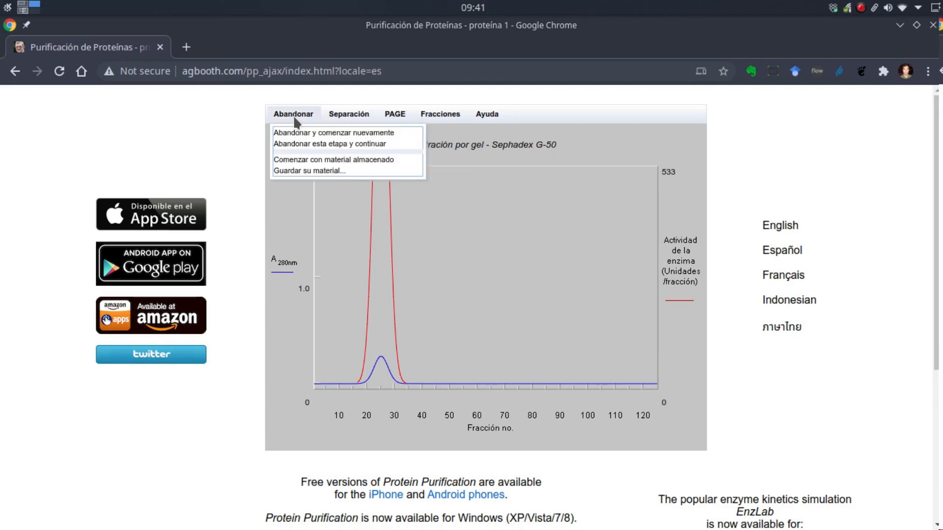
pyautogui.click(300, 145)
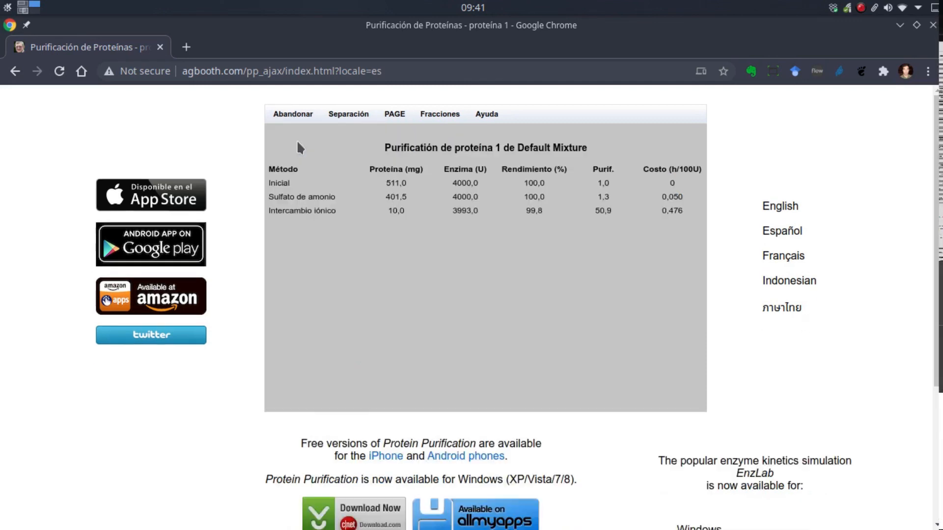
# - Run gel filtration of the pooled protein on Sephadex G-100 to check its elution peak, and abandon only that stage
pyautogui.click(343, 116)
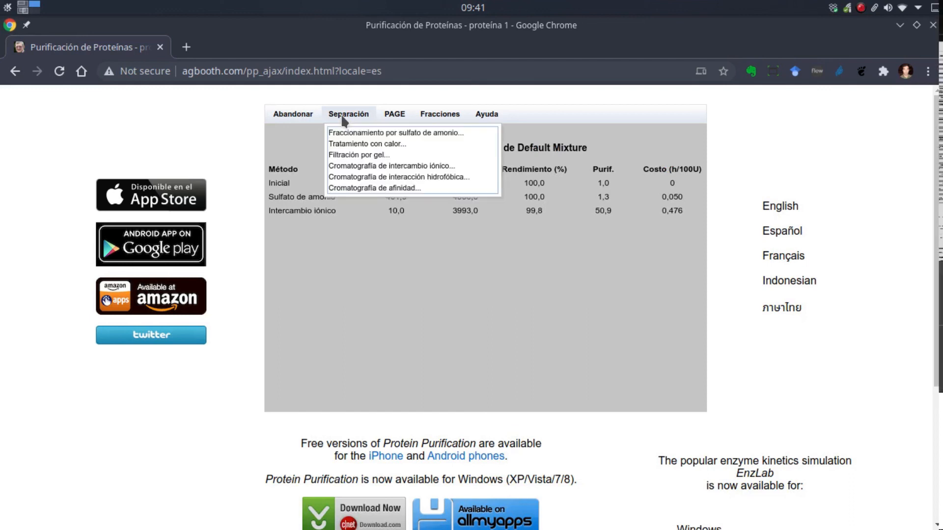
pyautogui.click(347, 156)
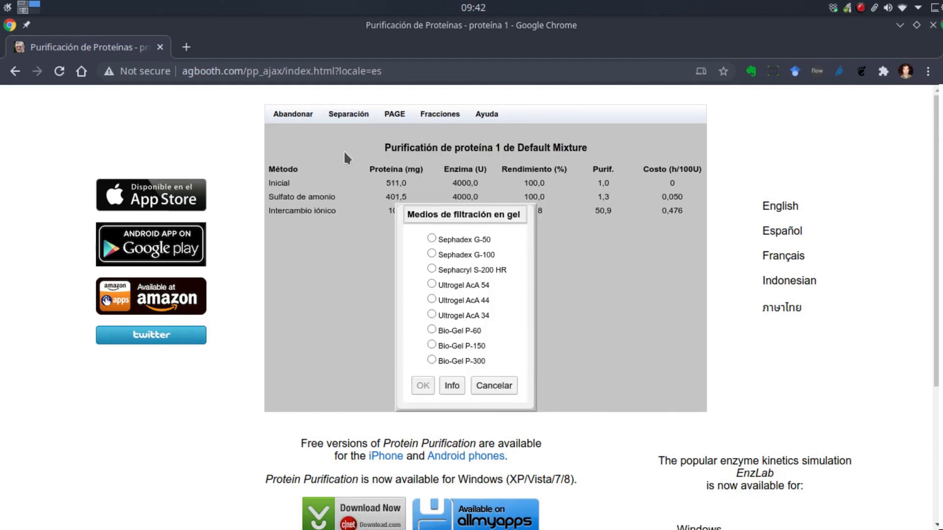
pyautogui.click(431, 254)
pyautogui.click(422, 386)
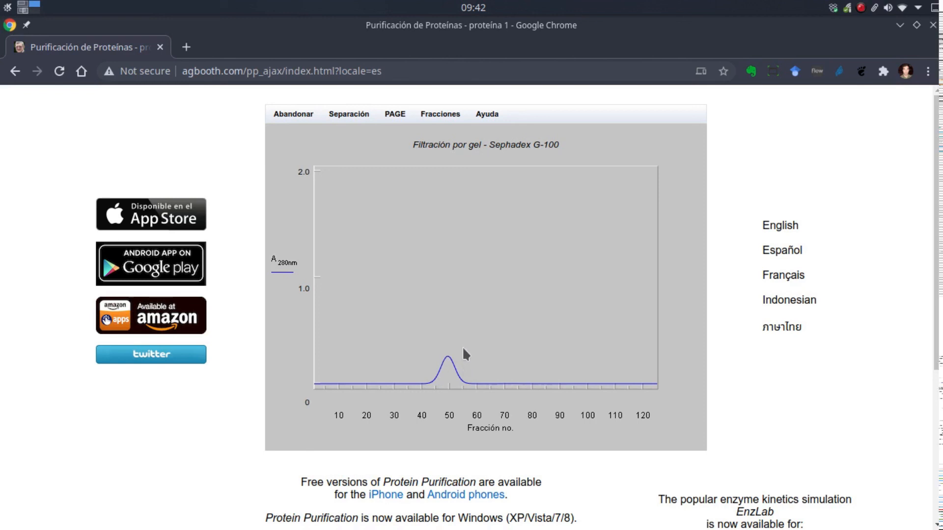
pyautogui.click(292, 112)
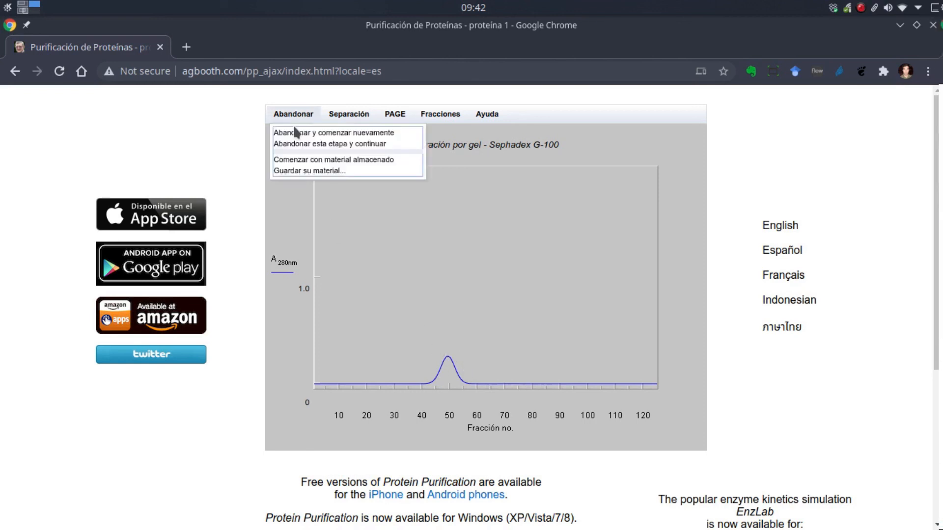
pyautogui.click(293, 141)
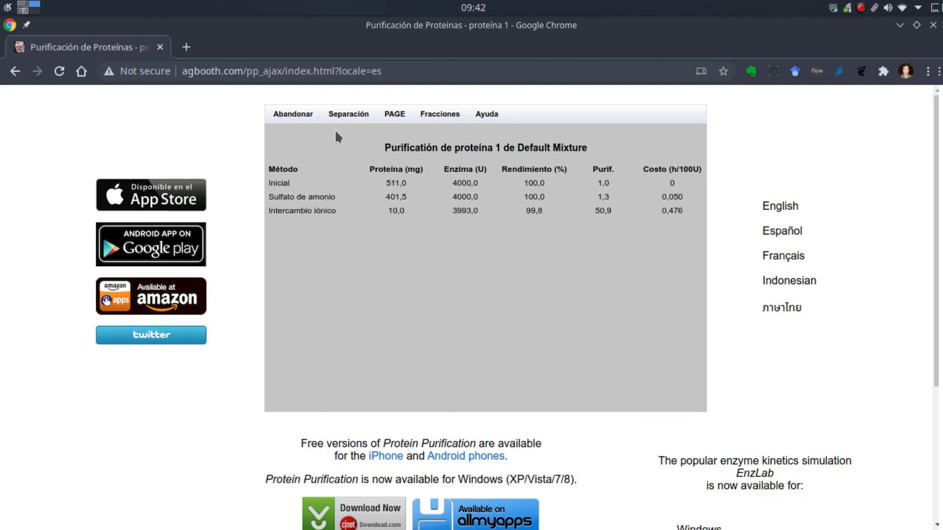
# - Run gel filtration of the pooled protein on Sephacryl S-200 HR to check its elution peak, and abandon only that stage
pyautogui.click(347, 114)
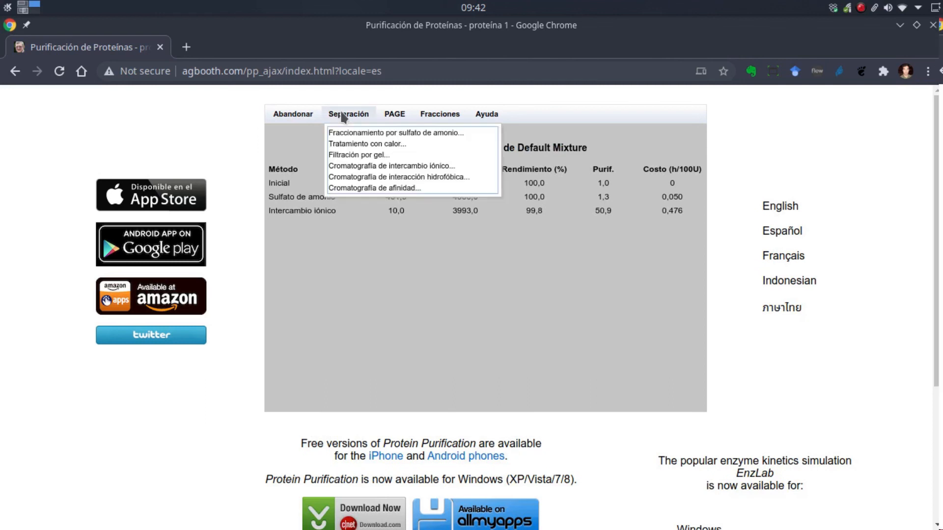
pyautogui.click(350, 155)
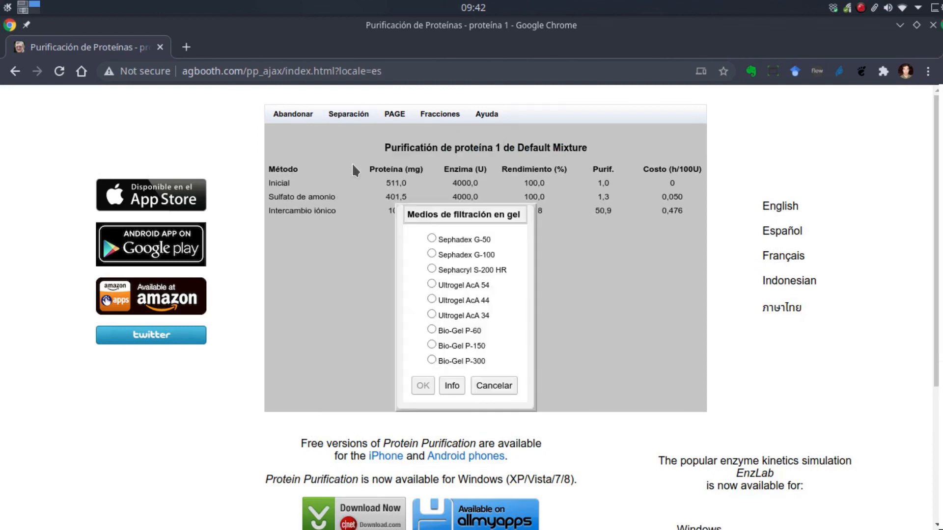
pyautogui.click(432, 266)
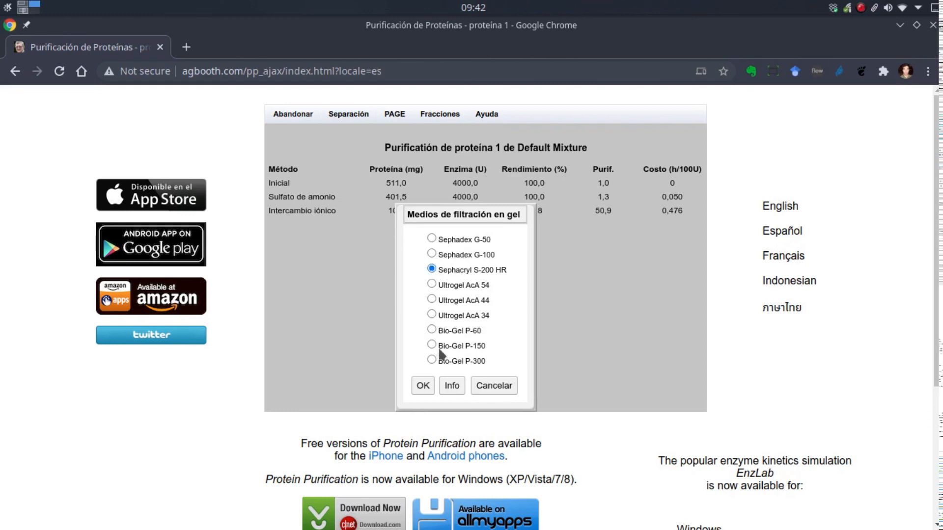
pyautogui.click(422, 386)
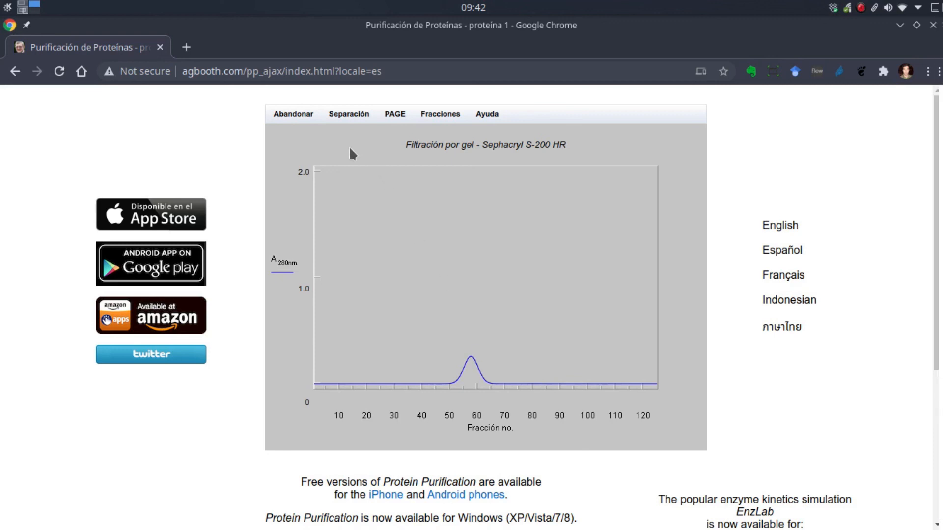
pyautogui.click(297, 111)
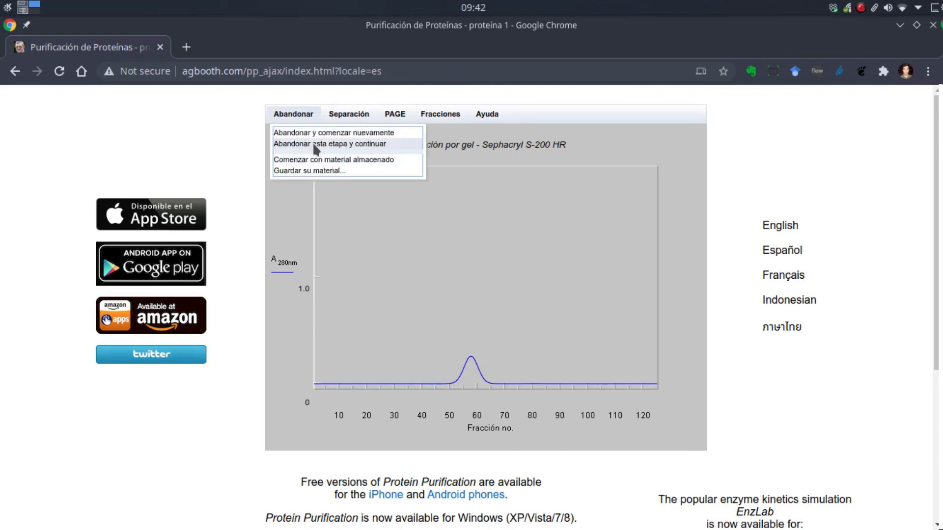
pyautogui.click(314, 145)
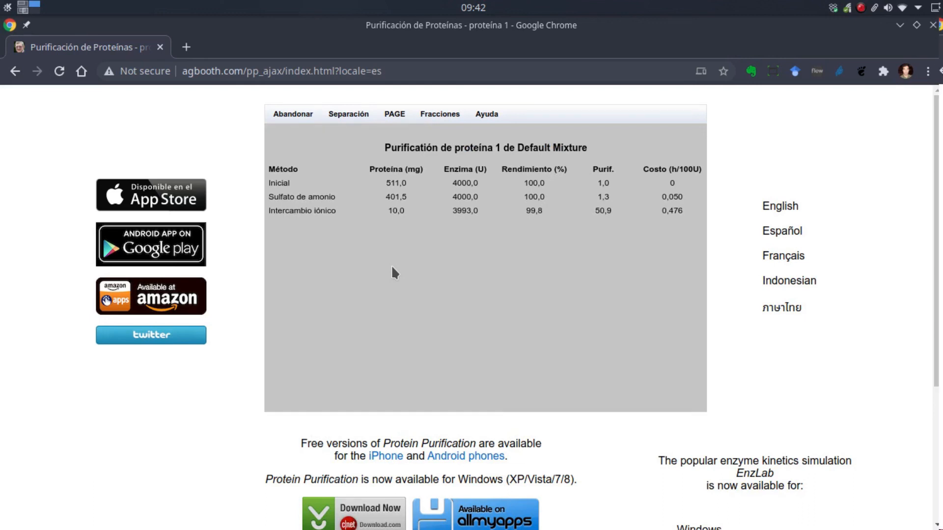
pyautogui.click(357, 113)
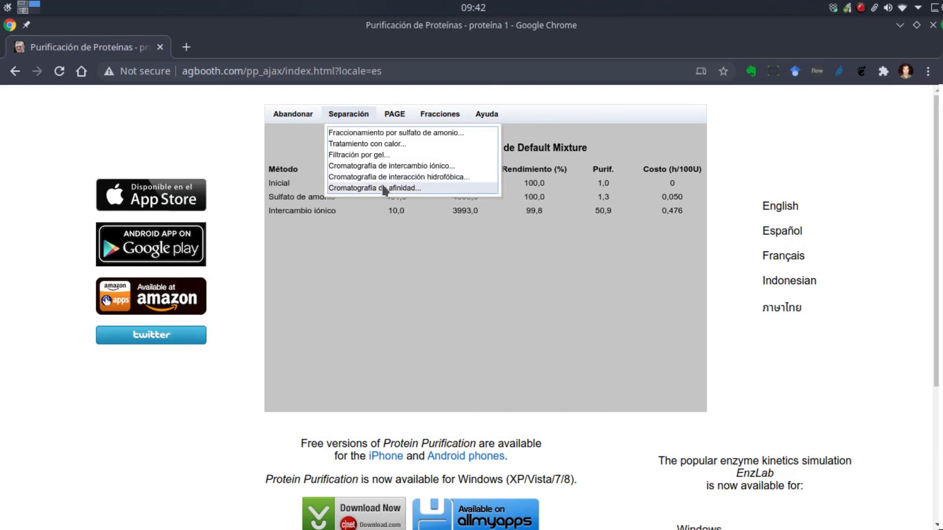
pyautogui.click(426, 292)
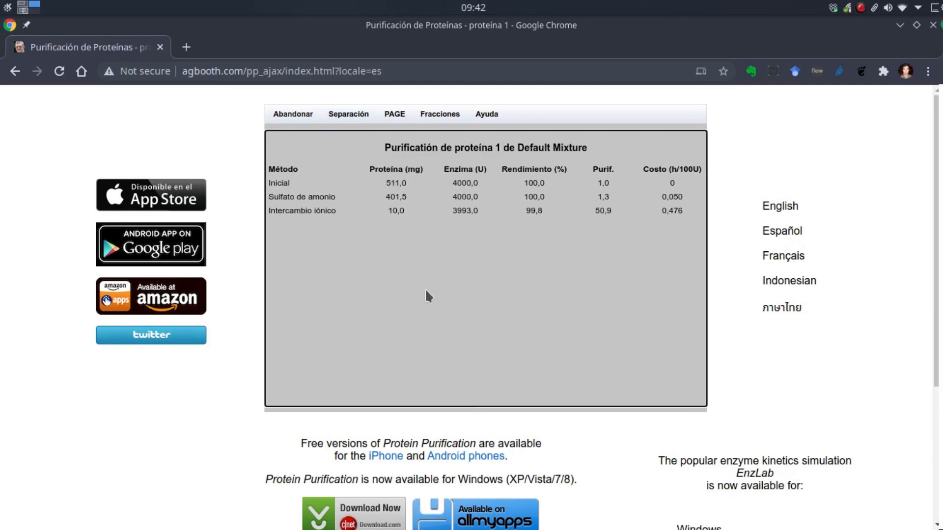
pyautogui.hotkey('ctrl', 'F1')
pyautogui.moveTo(25, 364)
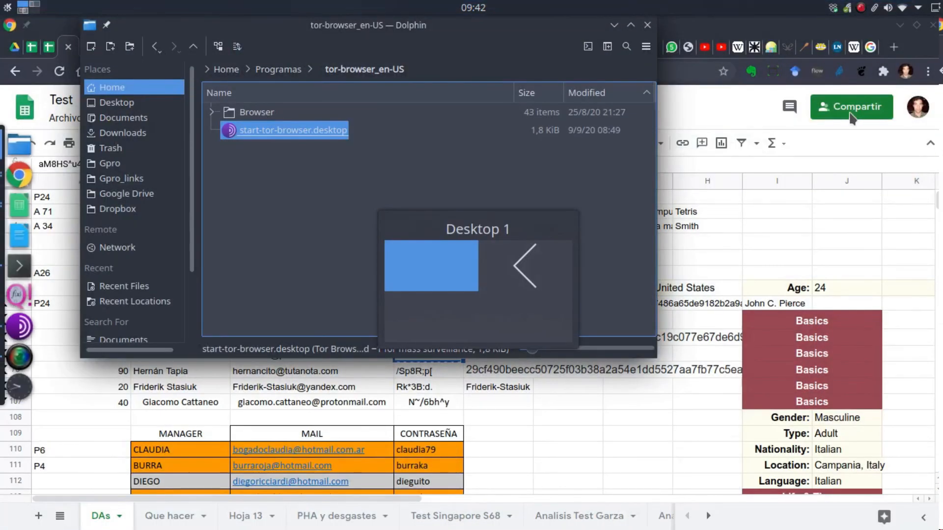
pyautogui.click(25, 364)
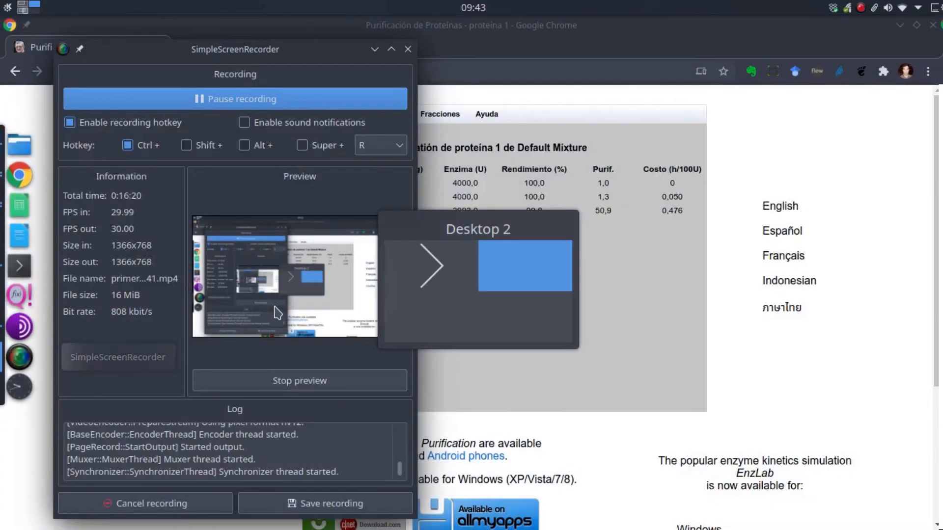